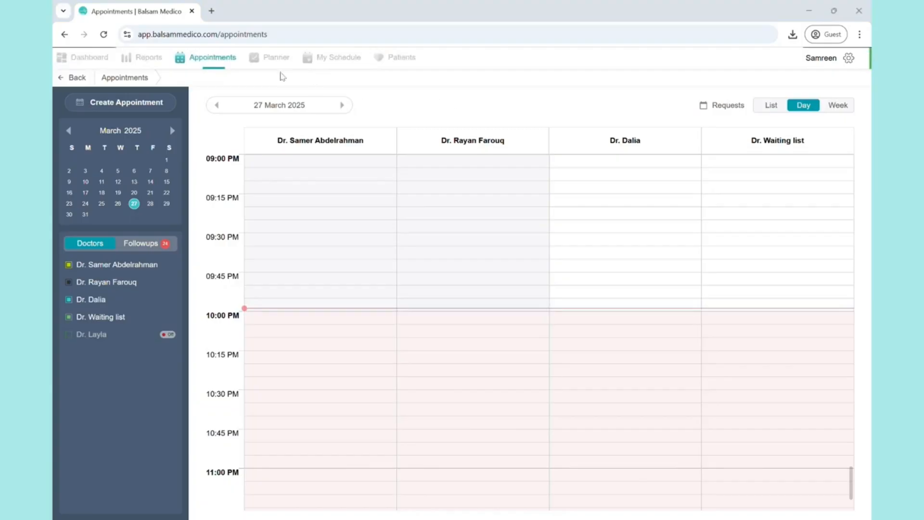
- Look through the Patients and Reports sections, and return to the appointments calendar
click(388, 59)
click(146, 59)
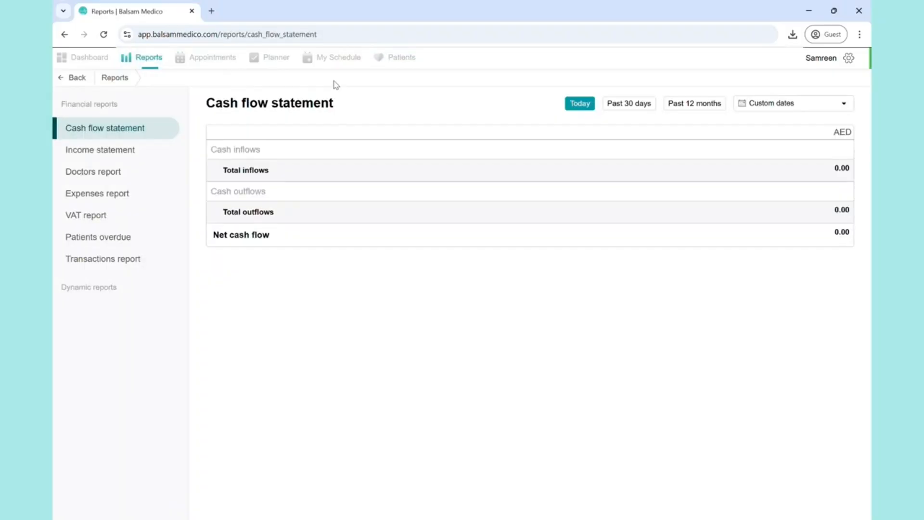
click(201, 59)
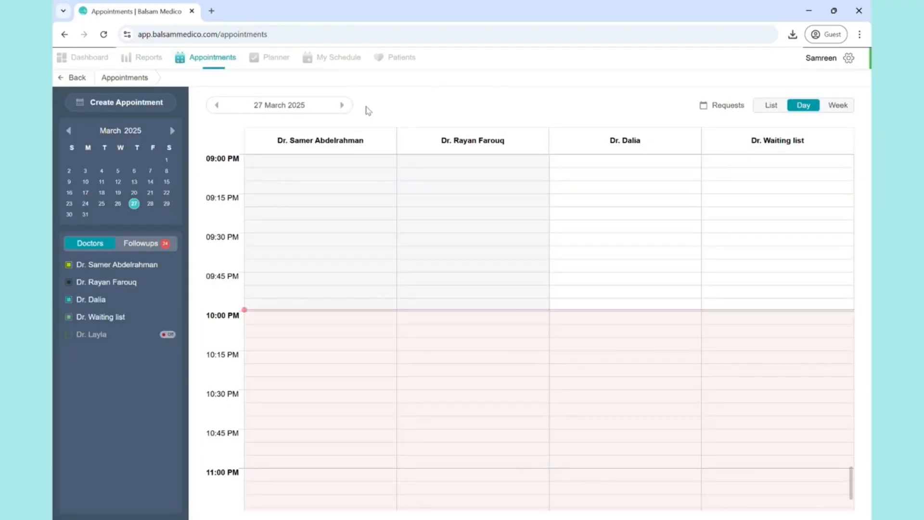
scroll(681, 342, up, 3)
scroll(680, 342, down, 1)
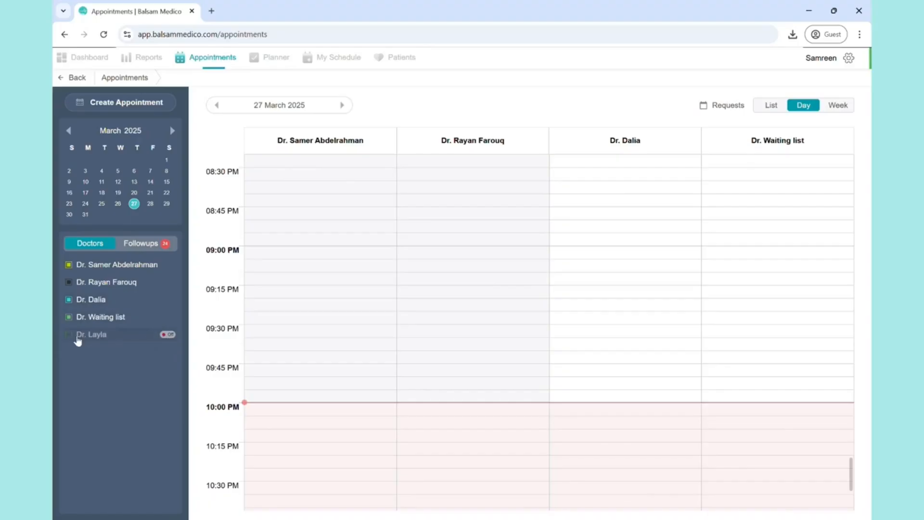
- Show and hide the off-duty doctor's column, and examine the doctors' evening slots in the 27 March 2025 day calendar
click(69, 335)
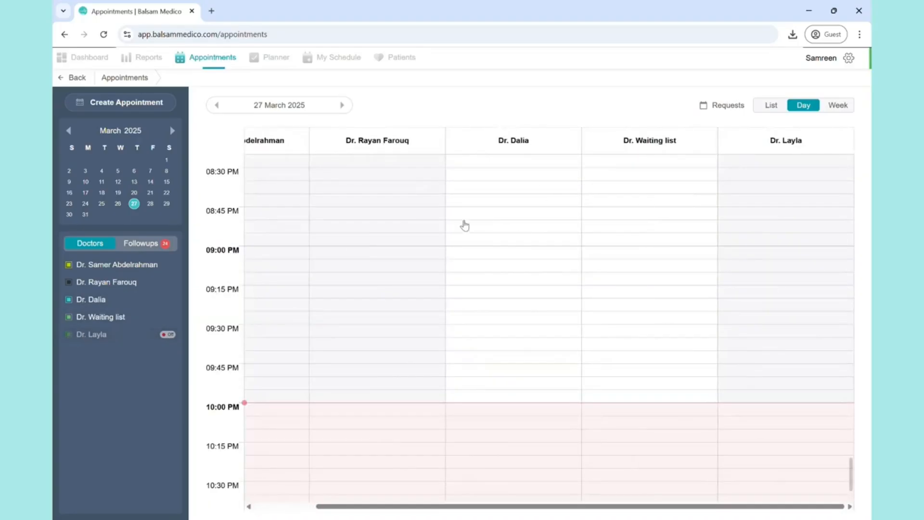
click(69, 335)
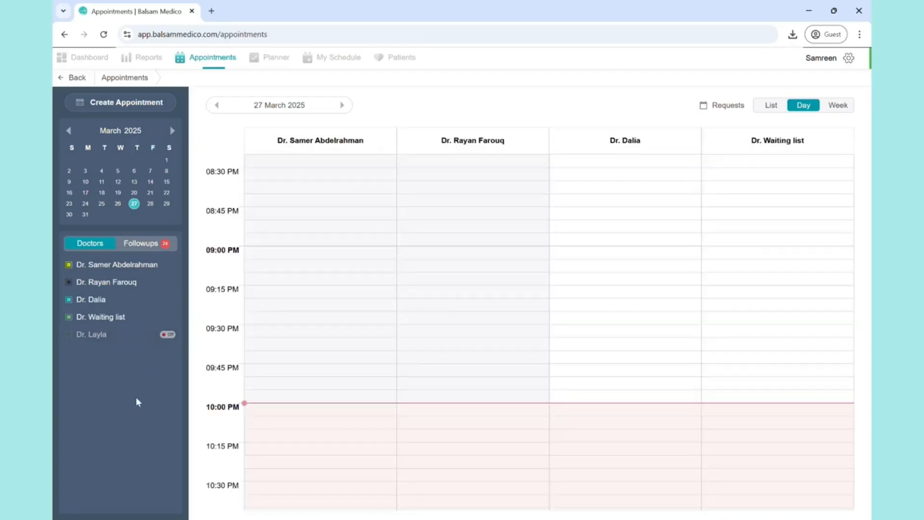
scroll(535, 312, down, 1)
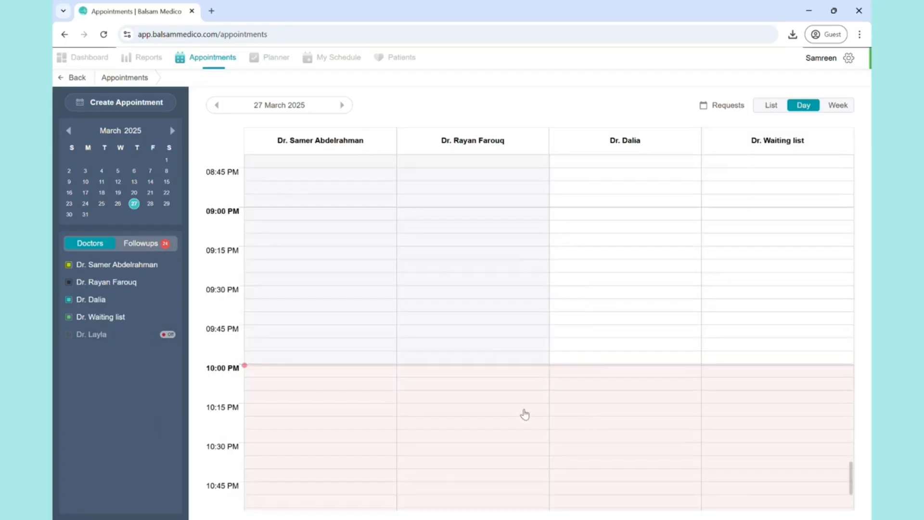
scroll(467, 415, down, 1)
scroll(468, 415, down, 1)
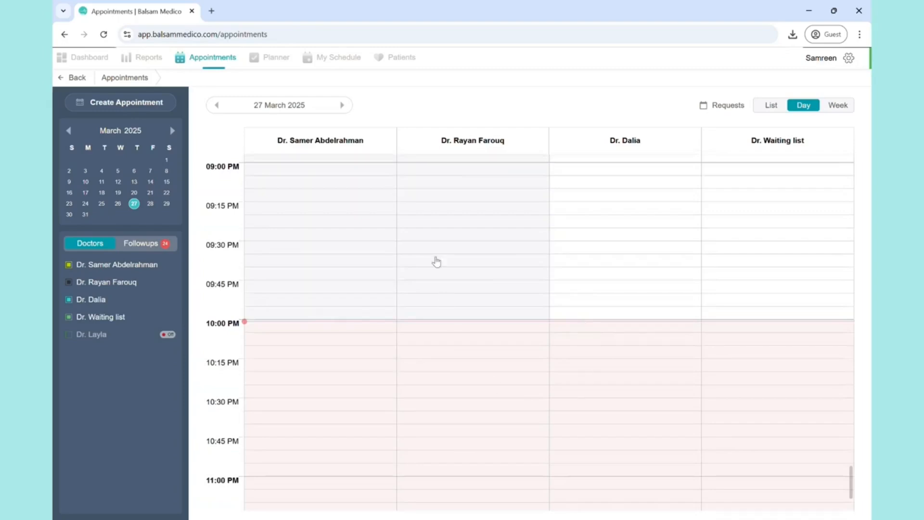
scroll(433, 251, up, 2)
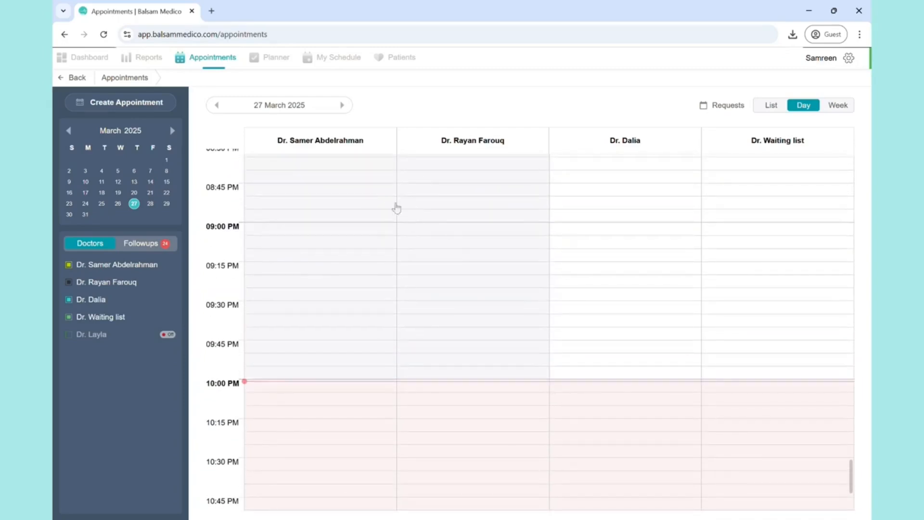
scroll(334, 244, up, 1)
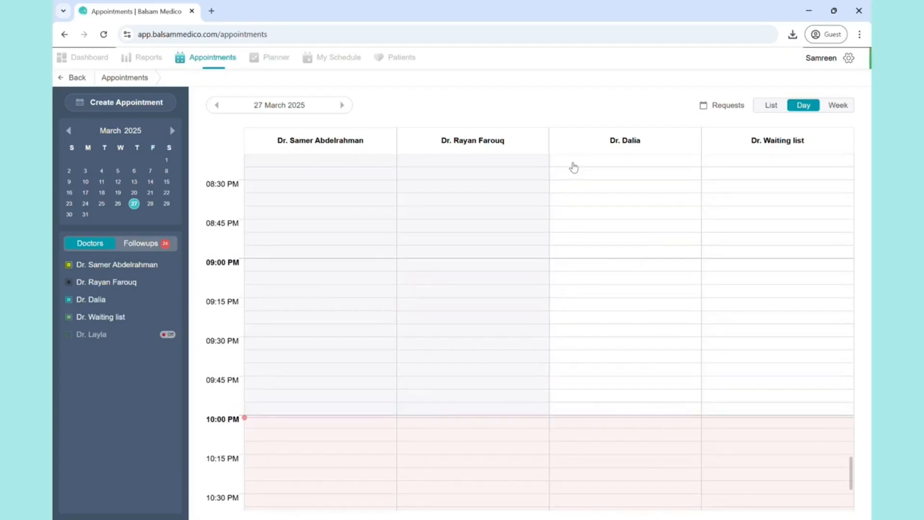
scroll(631, 288, up, 2)
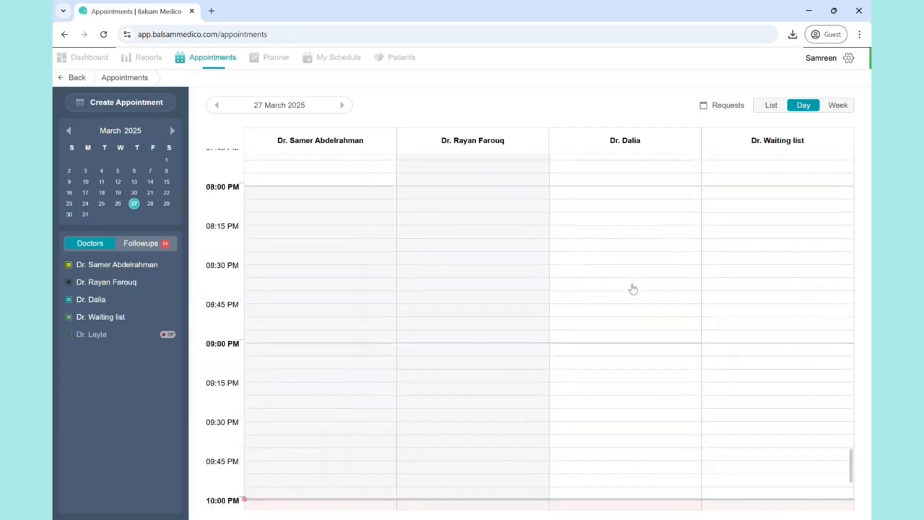
scroll(633, 289, down, 1)
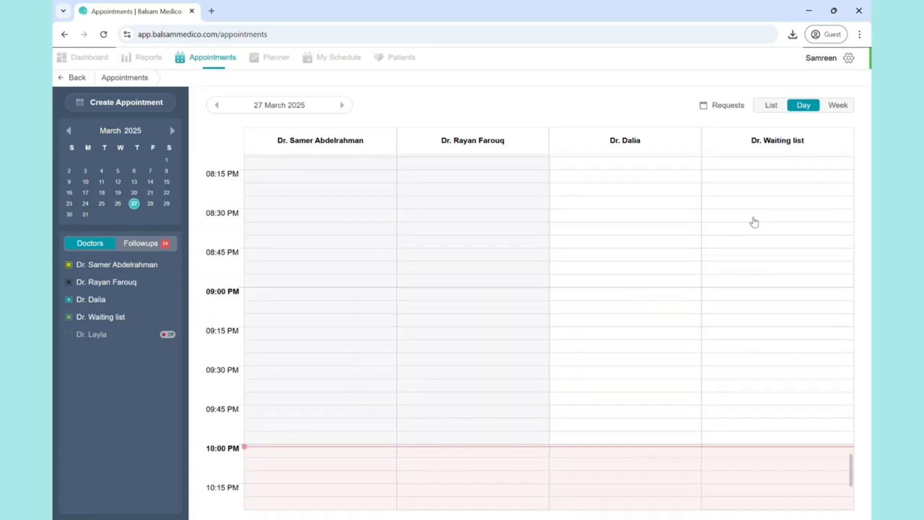
- Display the appointments as a list and look through the entries
click(771, 106)
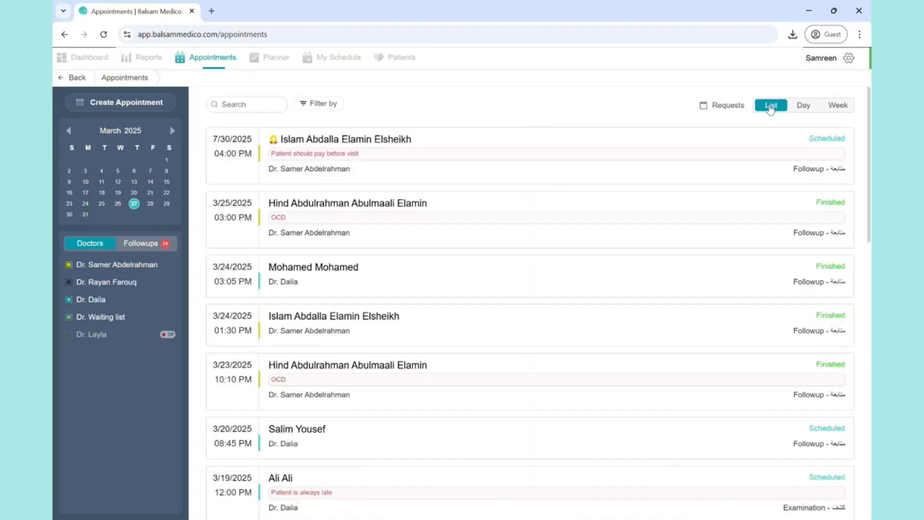
scroll(457, 239, down, 15)
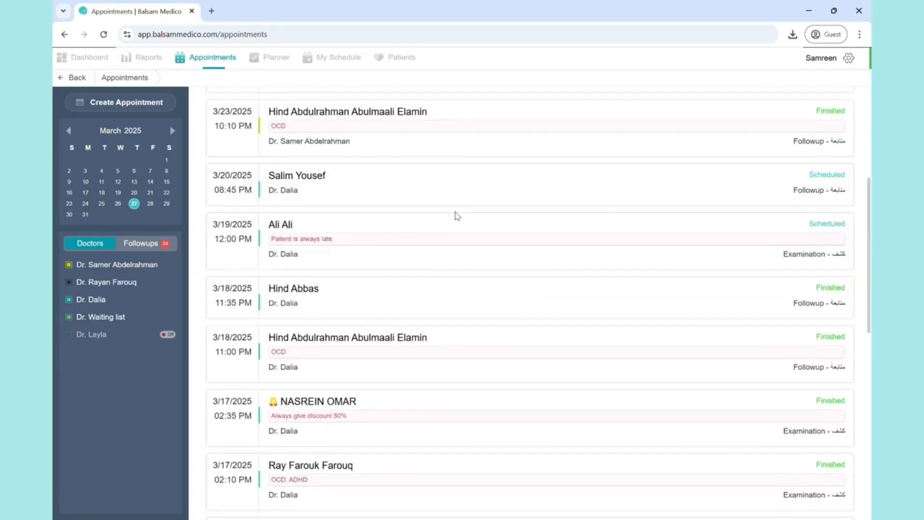
scroll(456, 217, up, 15)
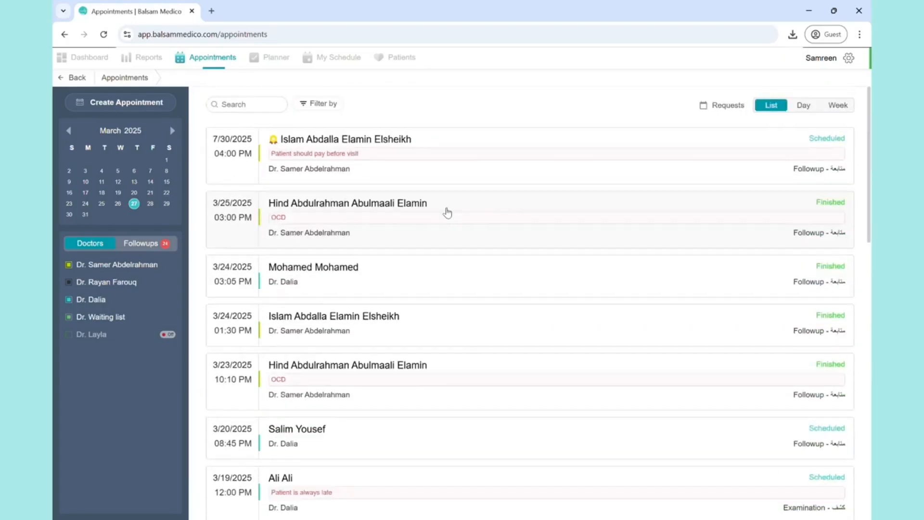
- Search the appointment list for "i" and clear the search
click(251, 106)
text(i)
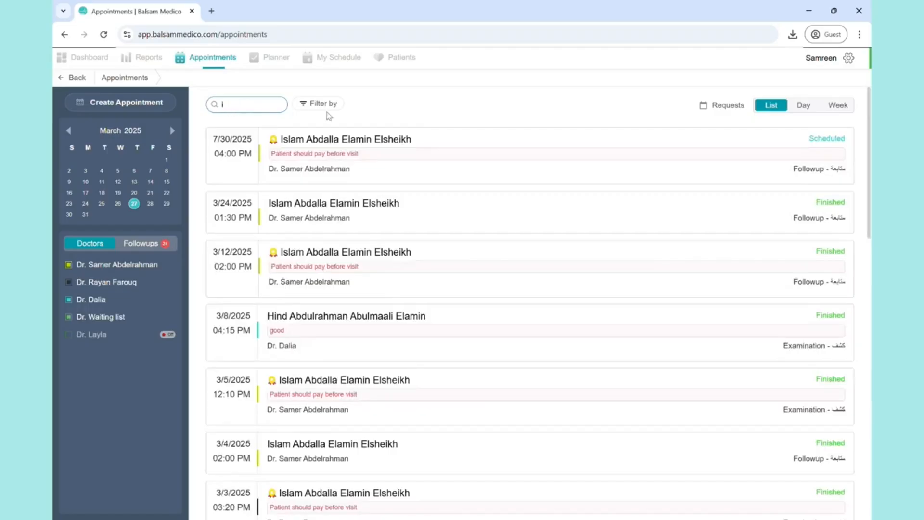
key(BackSpace)
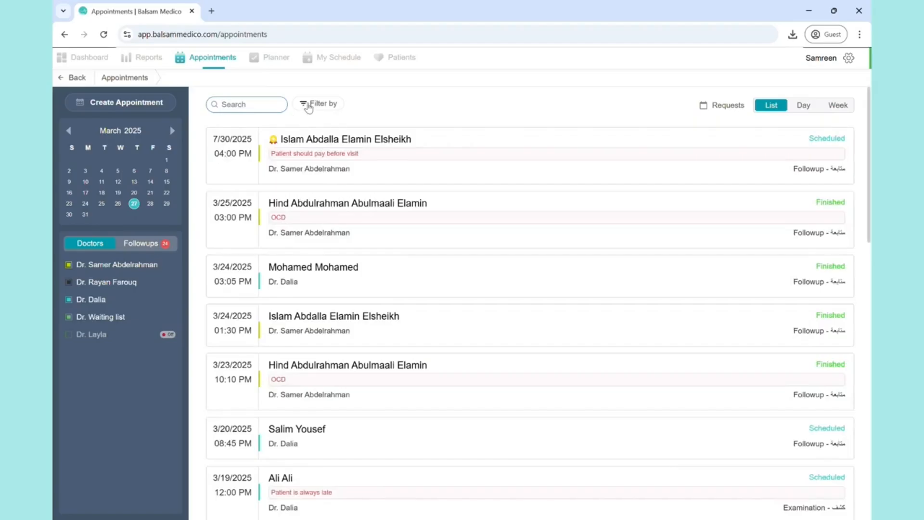
- Filter the appointment list by the Cancelled status and look through the filtered entries
click(309, 106)
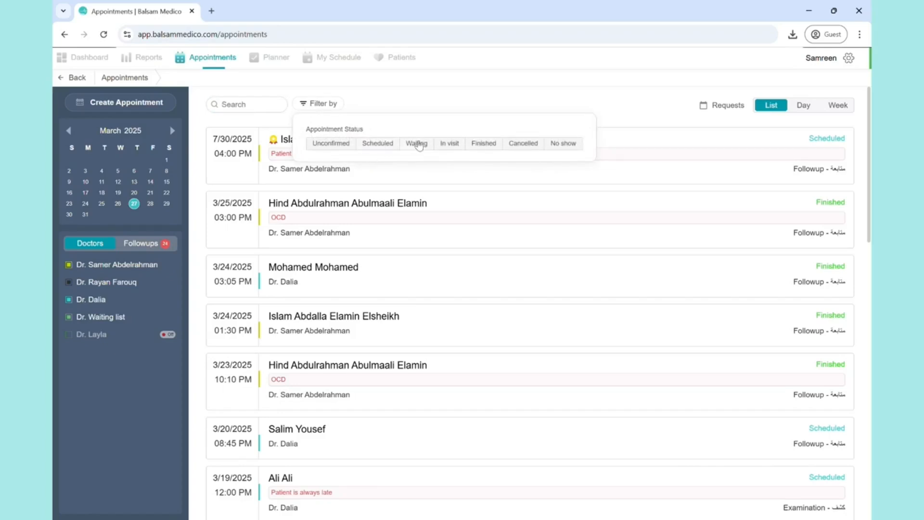
click(524, 148)
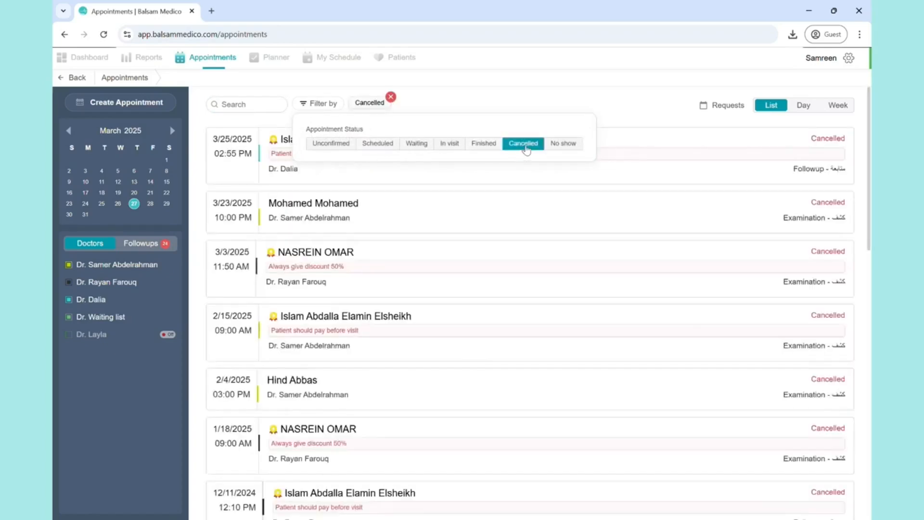
click(527, 87)
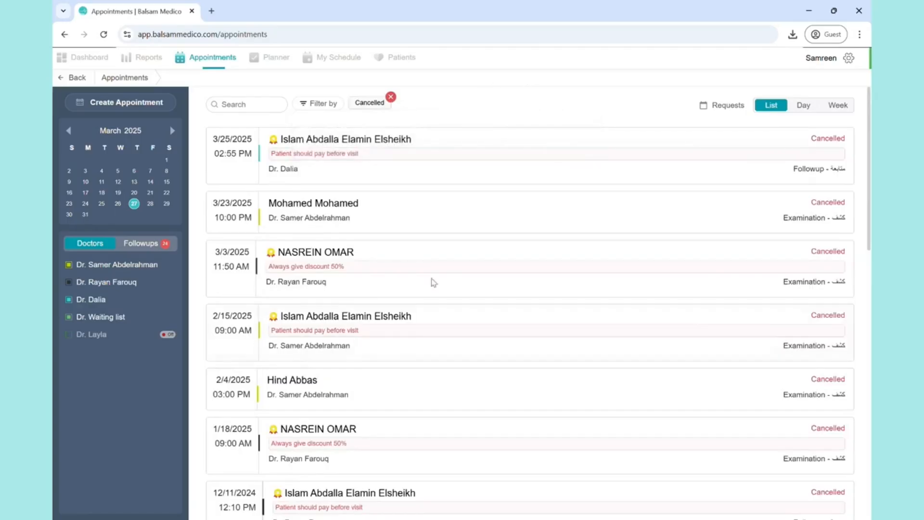
scroll(431, 288, down, 5)
scroll(424, 358, up, 2)
scroll(424, 358, up, 3)
- Switch to the week view for 22 March - 28 March and examine the time slots across the days
click(838, 106)
scroll(601, 233, up, 4)
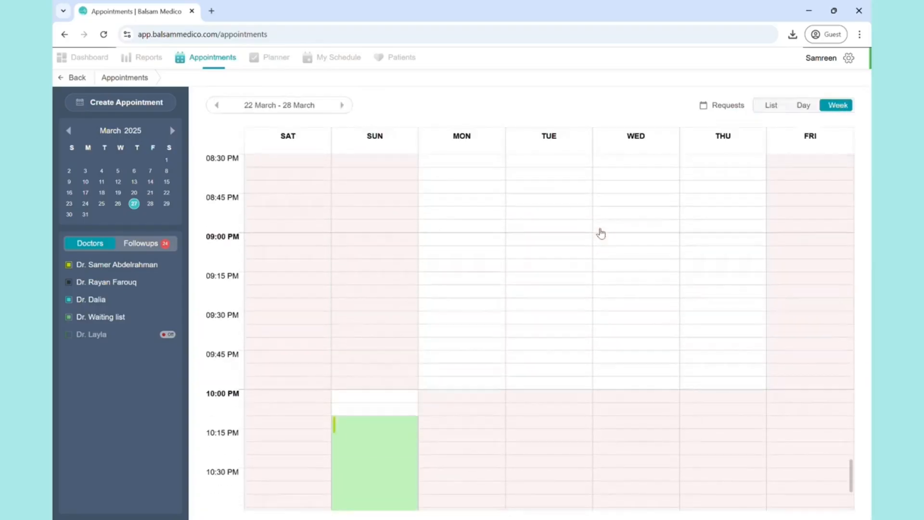
scroll(601, 233, down, 3)
click(405, 311)
click(722, 260)
scroll(725, 258, up, 7)
scroll(726, 259, up, 5)
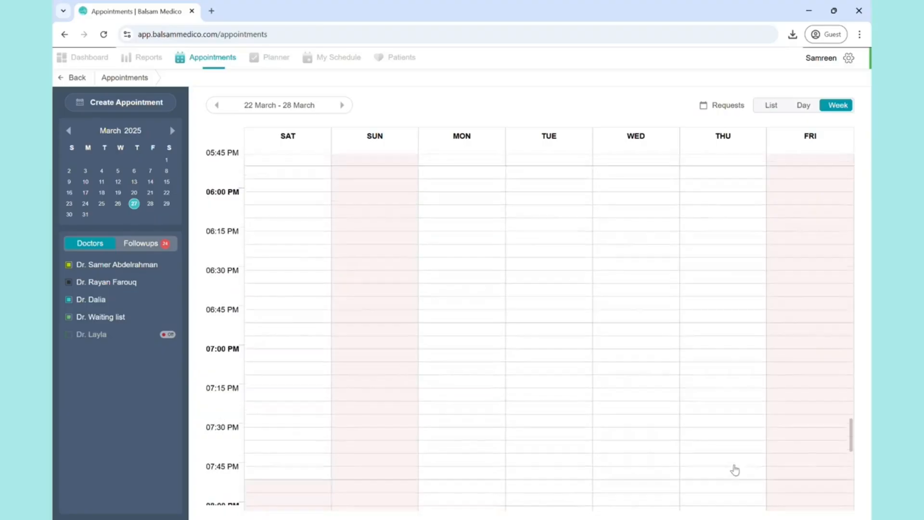
scroll(735, 471, down, 13)
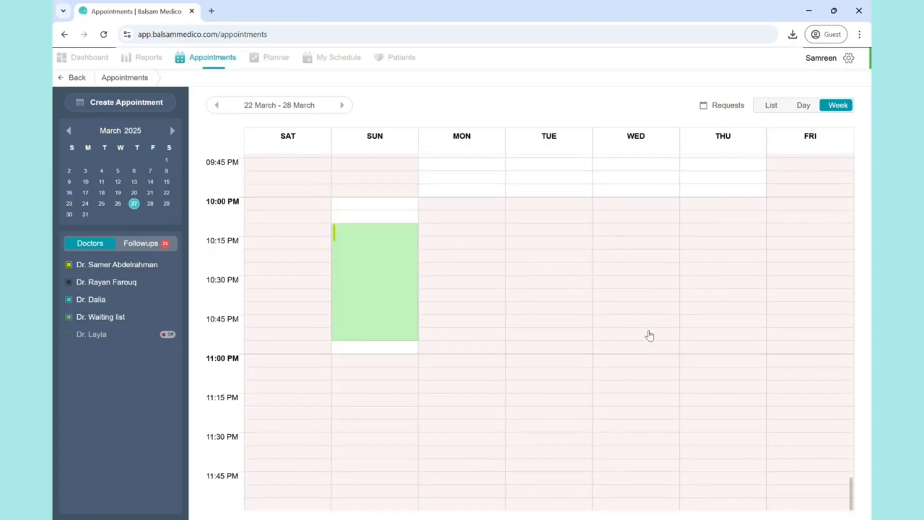
scroll(649, 336, up, 4)
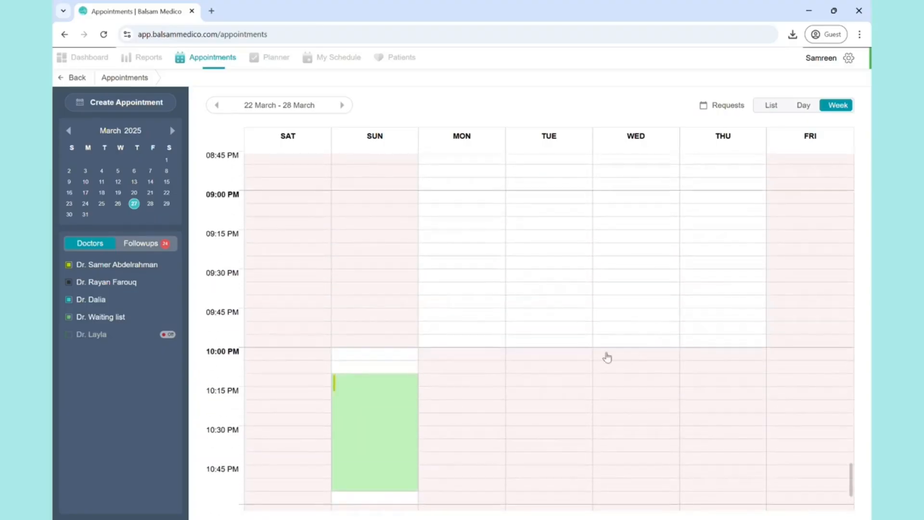
scroll(607, 357, down, 4)
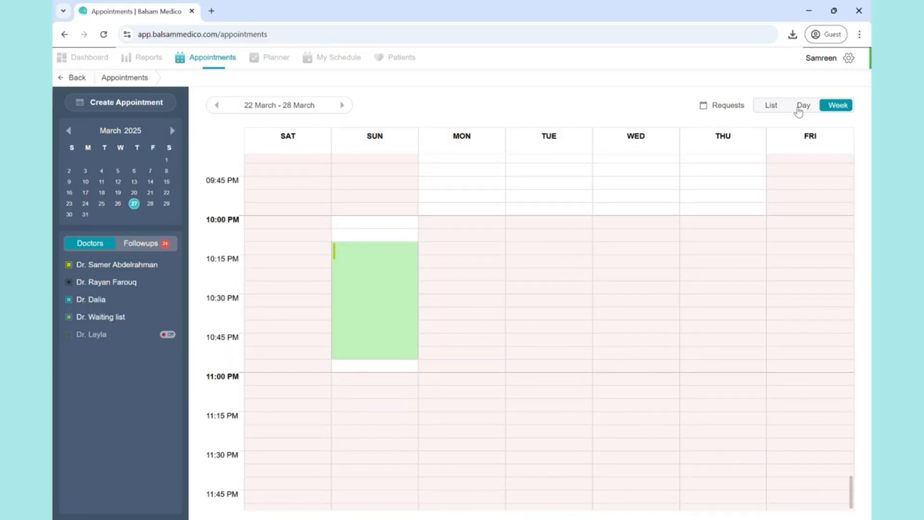
- Return to the day view and start a new appointment in the third doctor's column at 09:00 PM on 27 March
click(802, 105)
scroll(627, 266, up, 1)
scroll(628, 266, down, 2)
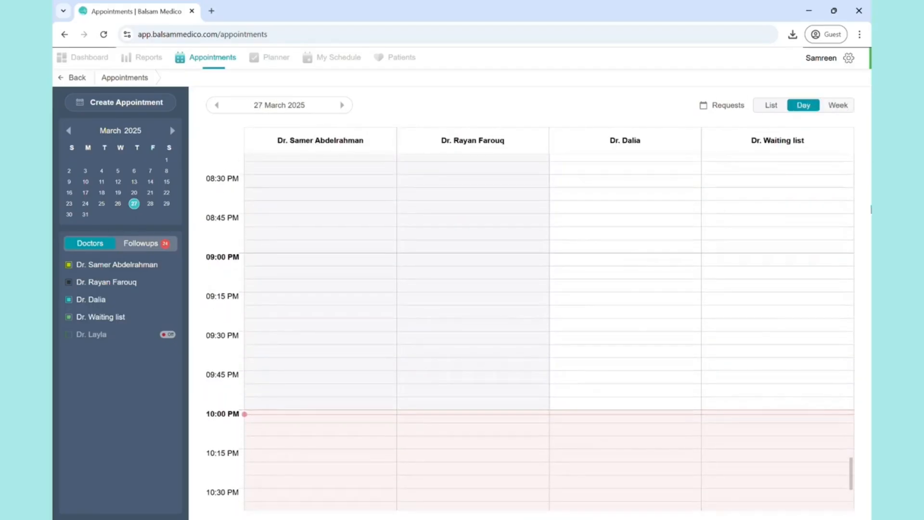
scroll(569, 337, down, 1)
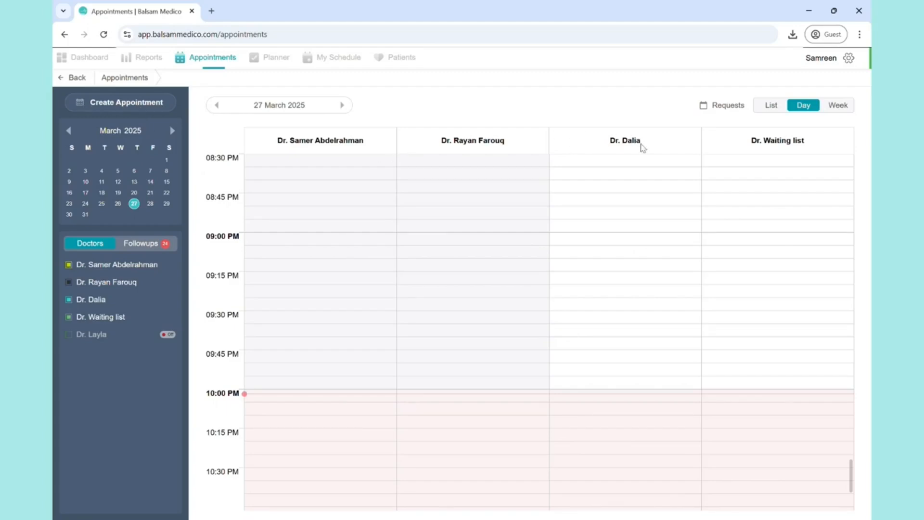
scroll(584, 272, down, 1)
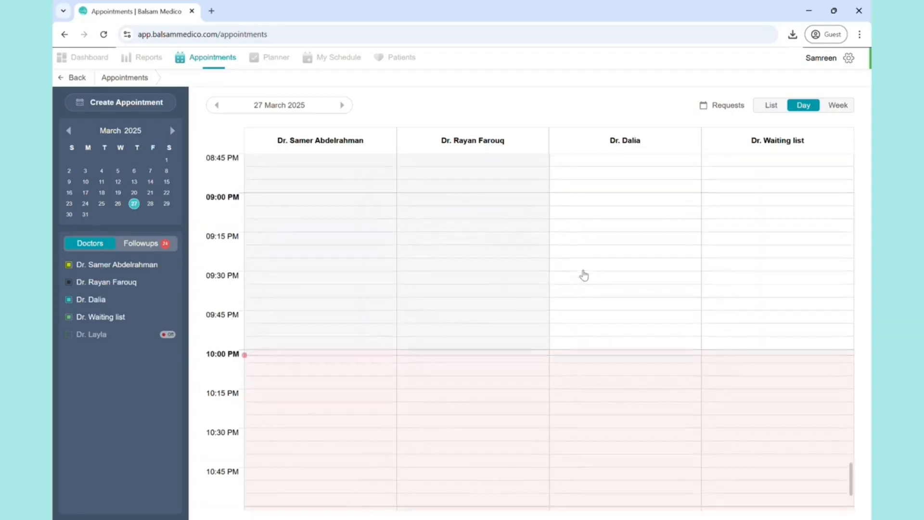
scroll(584, 275, down, 1)
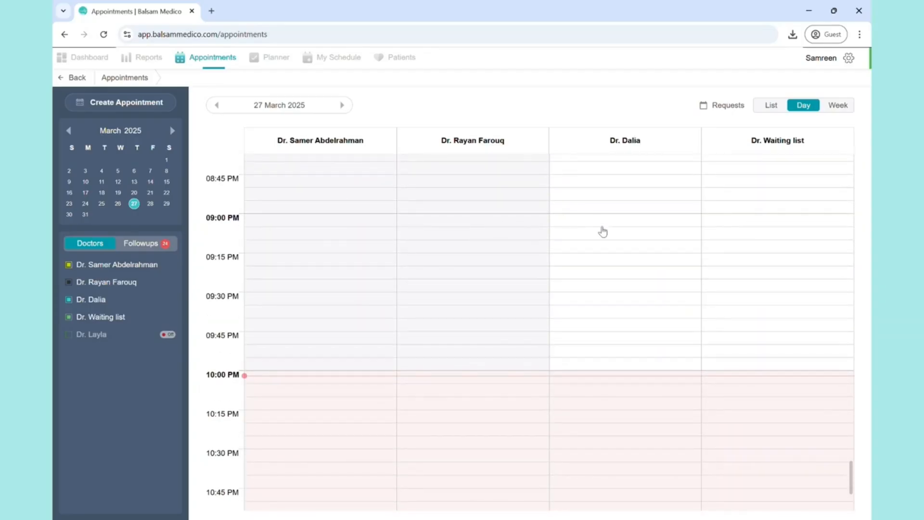
click(603, 226)
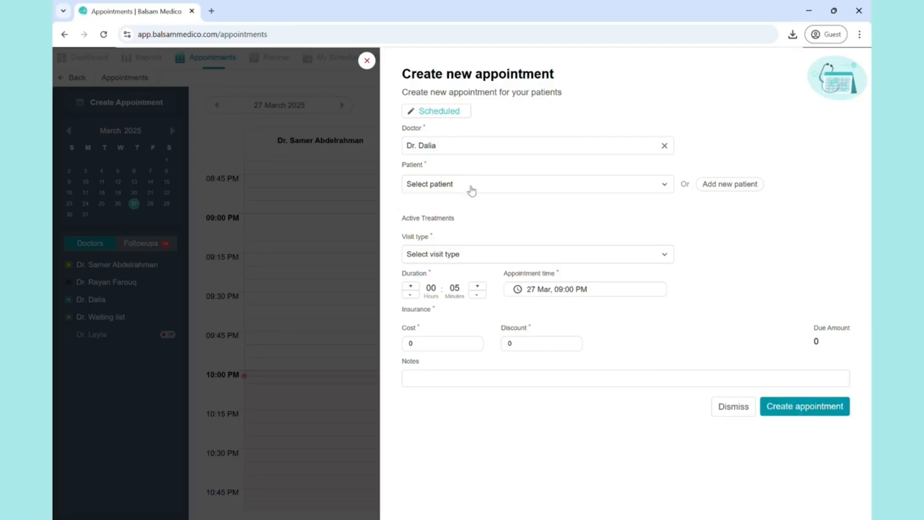
- Start a new patient record from the appointment form and enter the patient's first name, last name and phone number
click(471, 185)
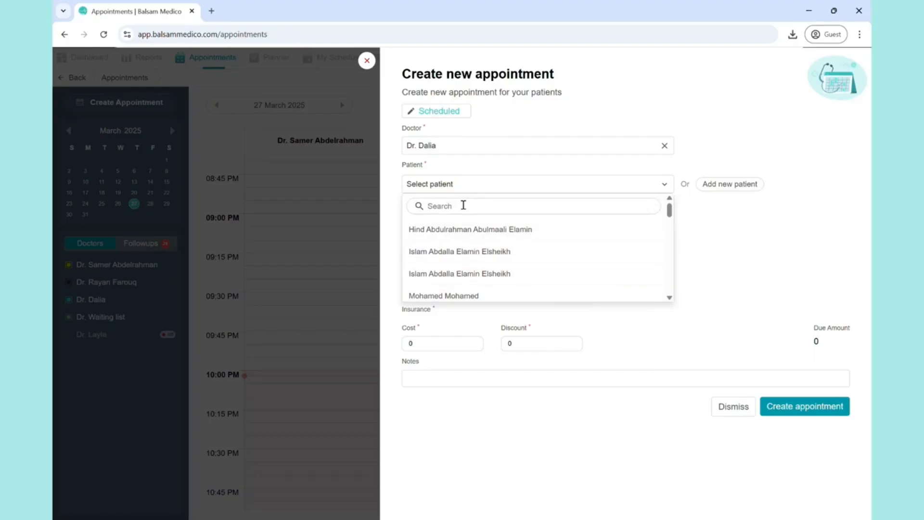
click(724, 217)
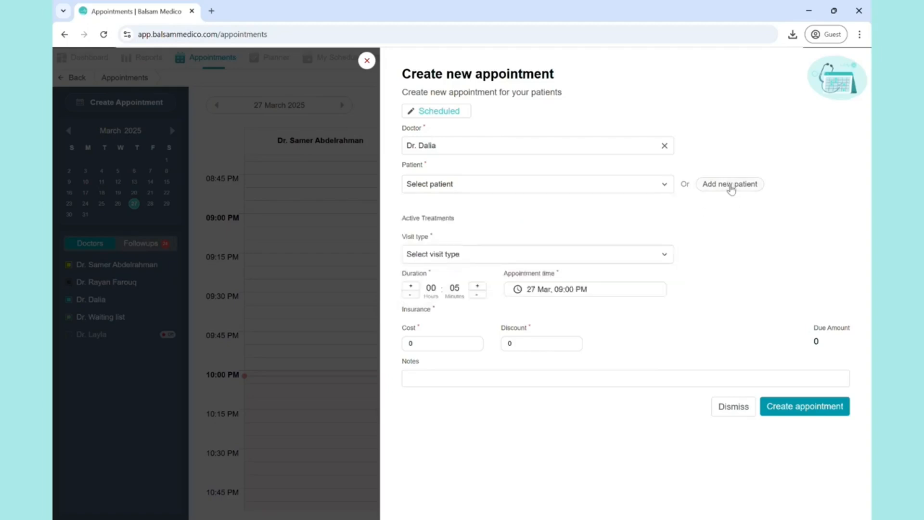
click(731, 186)
click(355, 201)
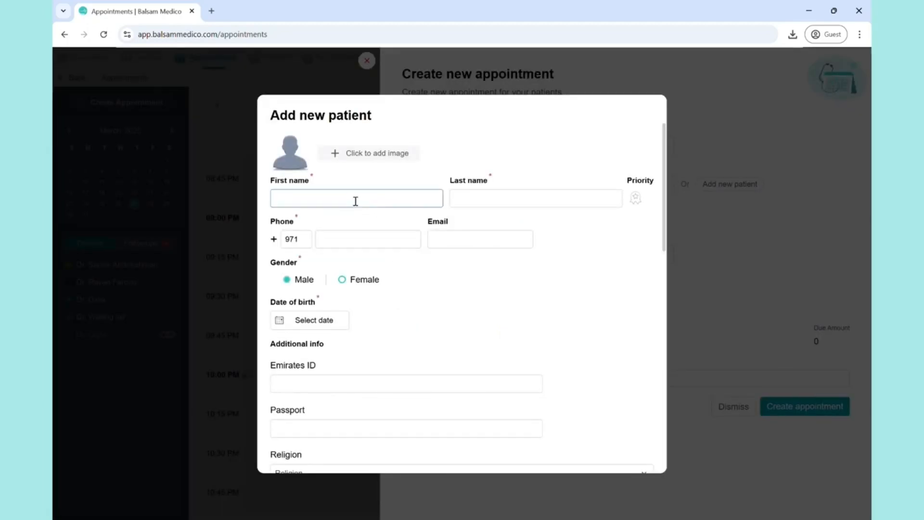
key(Tab)
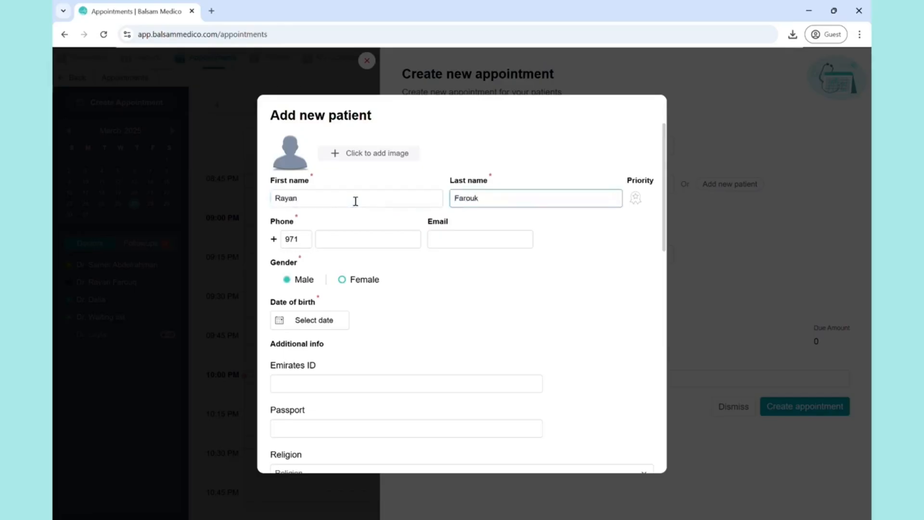
click(345, 237)
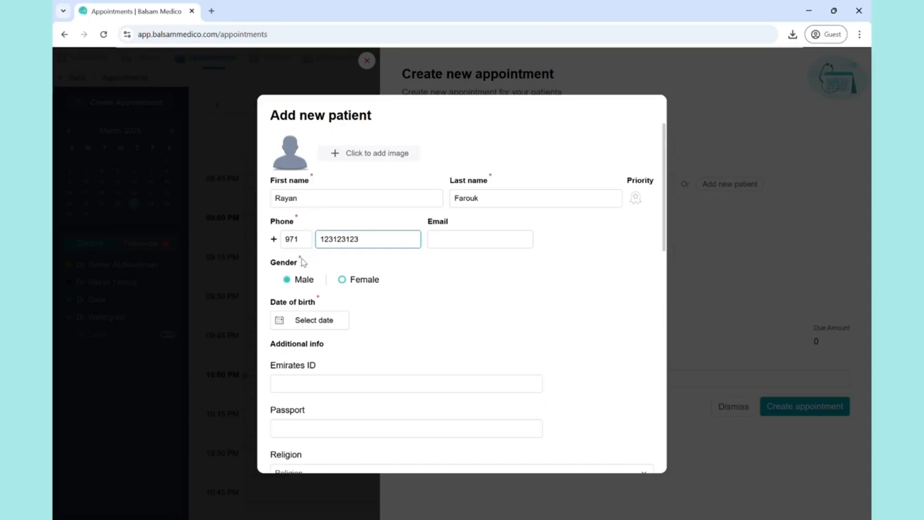
- Set the new patient's gender to Female and choose the date of birth
click(342, 279)
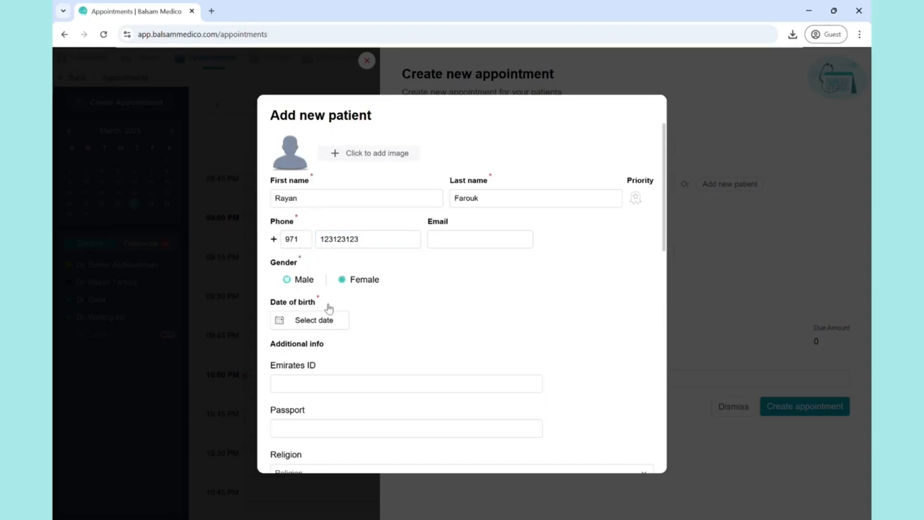
click(315, 321)
click(364, 338)
scroll(382, 206, up, 5)
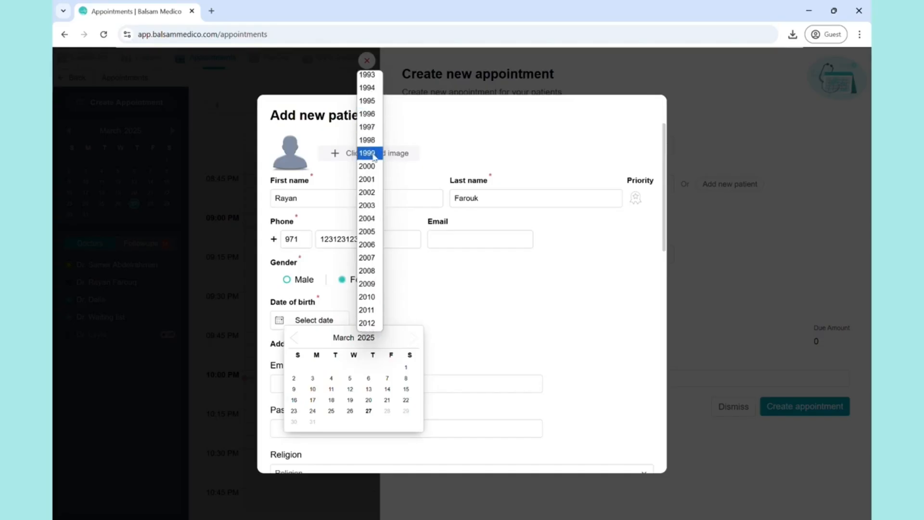
click(372, 146)
click(343, 337)
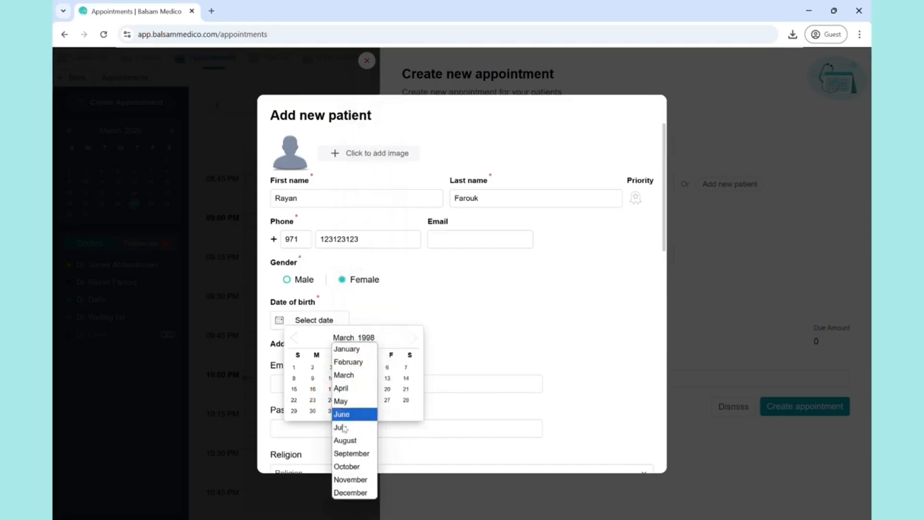
click(345, 440)
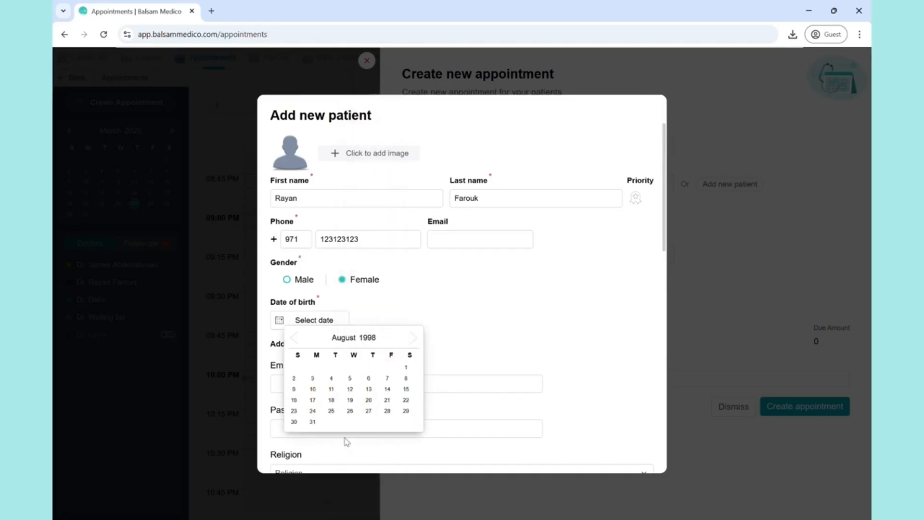
click(309, 420)
- Enter the patient's Emirates ID number in the additional info
click(307, 391)
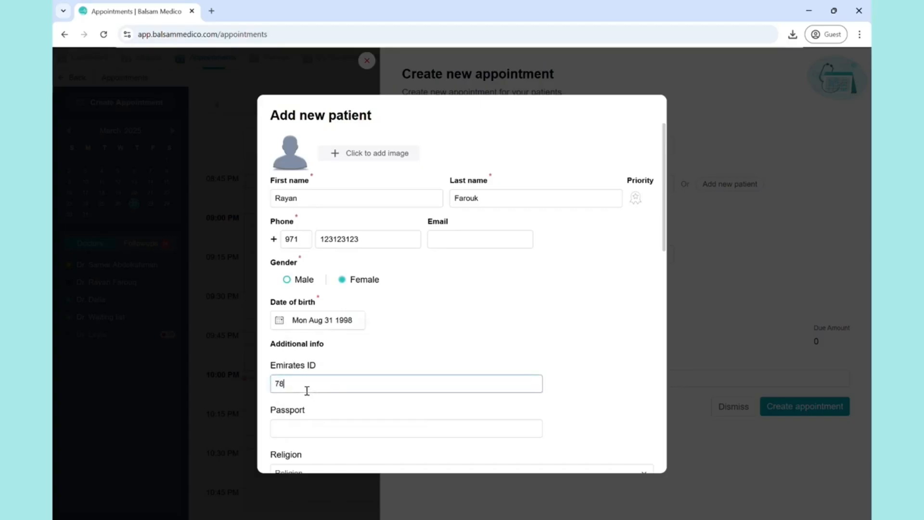
click(346, 367)
scroll(322, 355, down, 2)
scroll(323, 353, down, 2)
scroll(326, 352, up, 4)
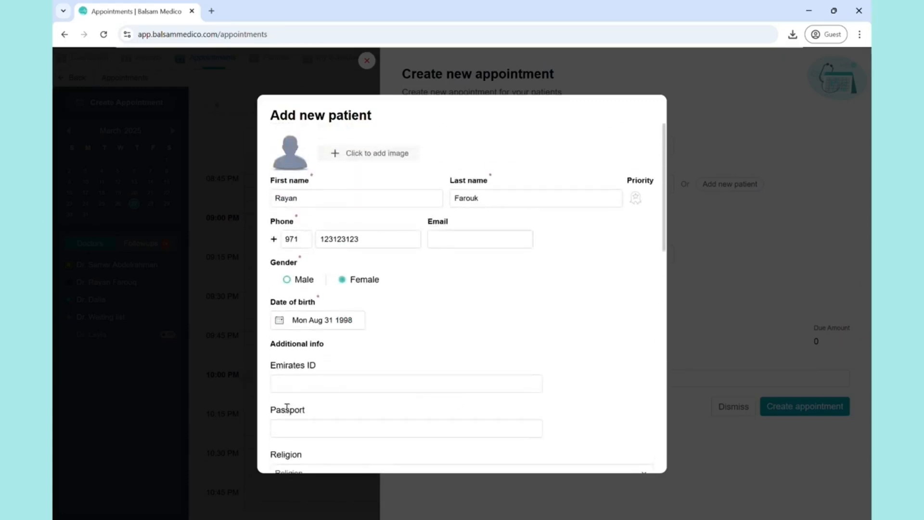
click(328, 383)
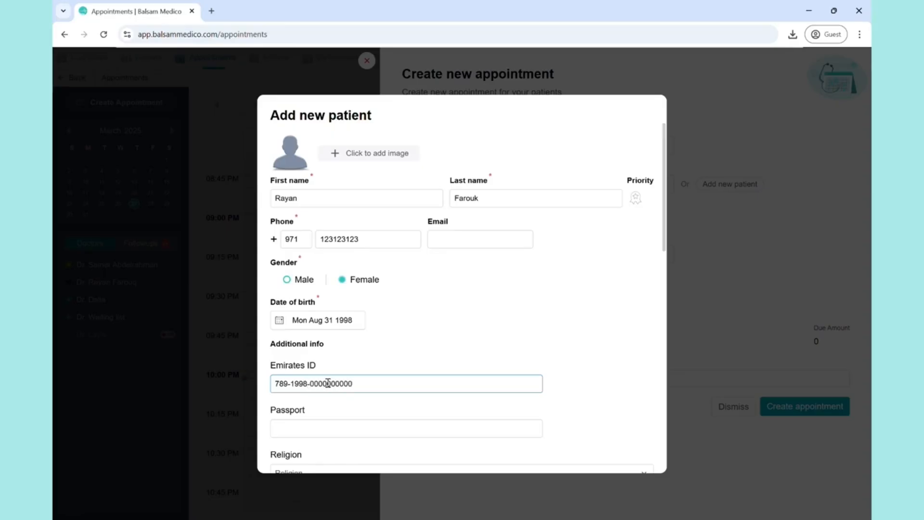
- Look through the remaining optional patient fields, from passport and religion to insurance plans and next of kin
scroll(343, 398, down, 5)
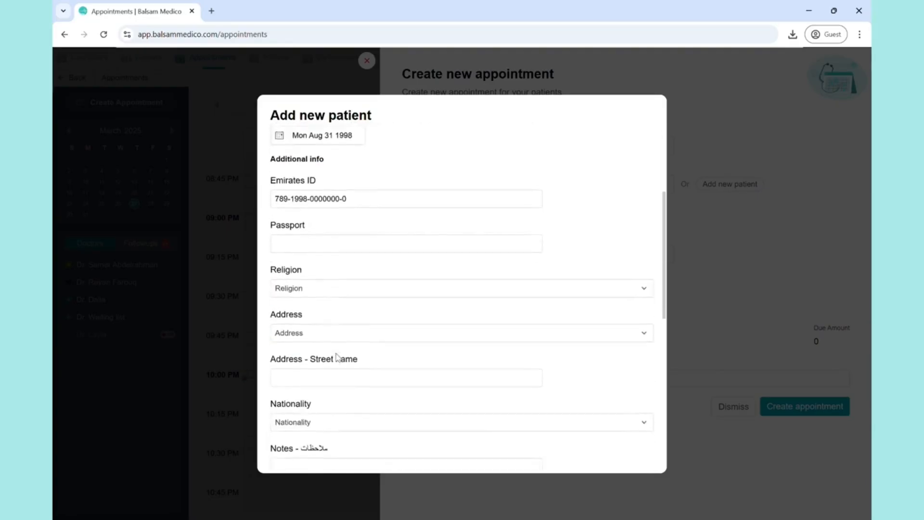
scroll(337, 355, down, 1)
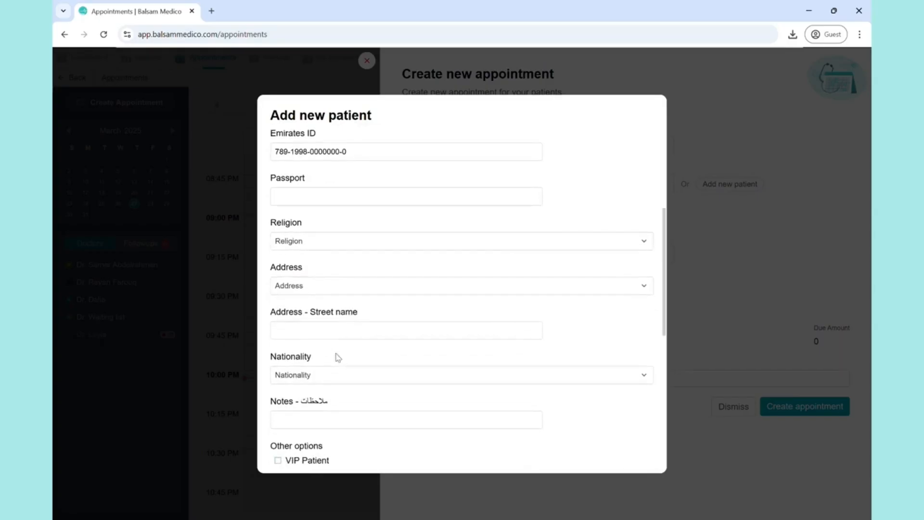
scroll(338, 358, down, 3)
scroll(354, 197, down, 1)
scroll(354, 325, down, 1)
scroll(351, 323, up, 2)
scroll(349, 318, down, 5)
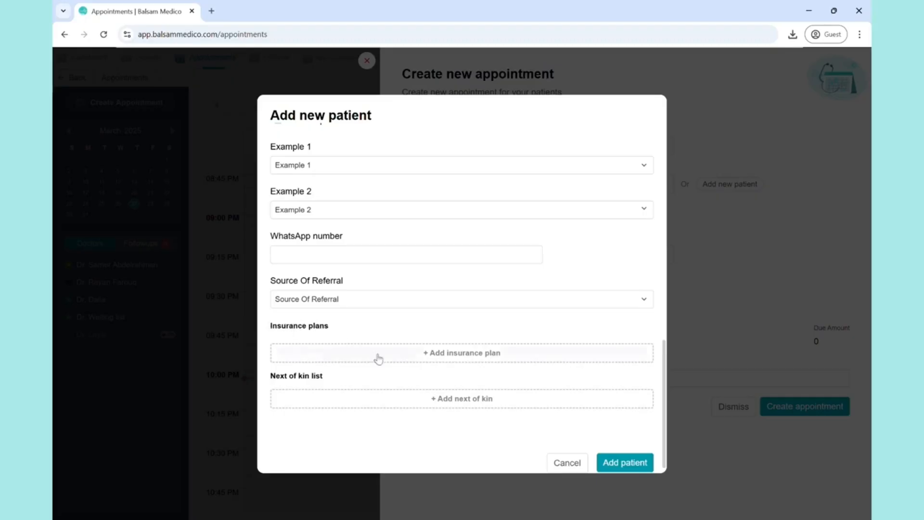
- Examine the insurance plan form and its plan choices, and dismiss it without adding a plan
click(501, 358)
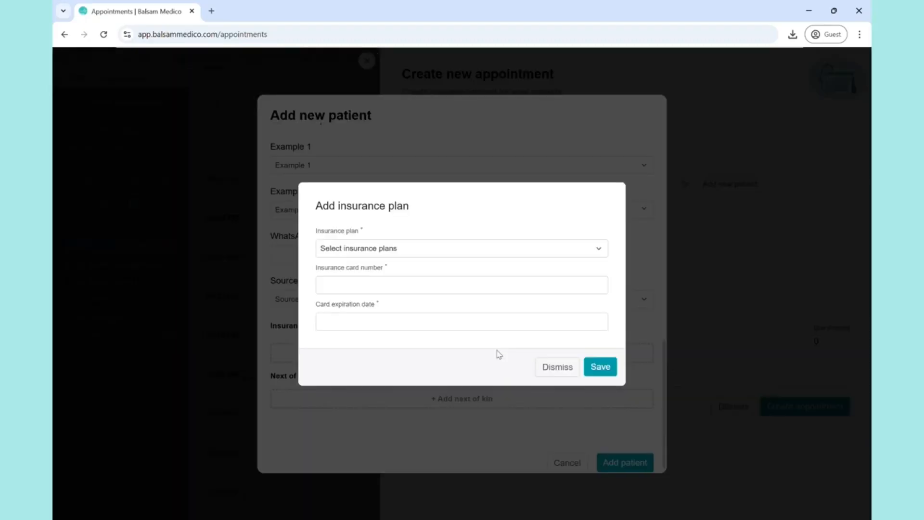
click(399, 255)
click(399, 255)
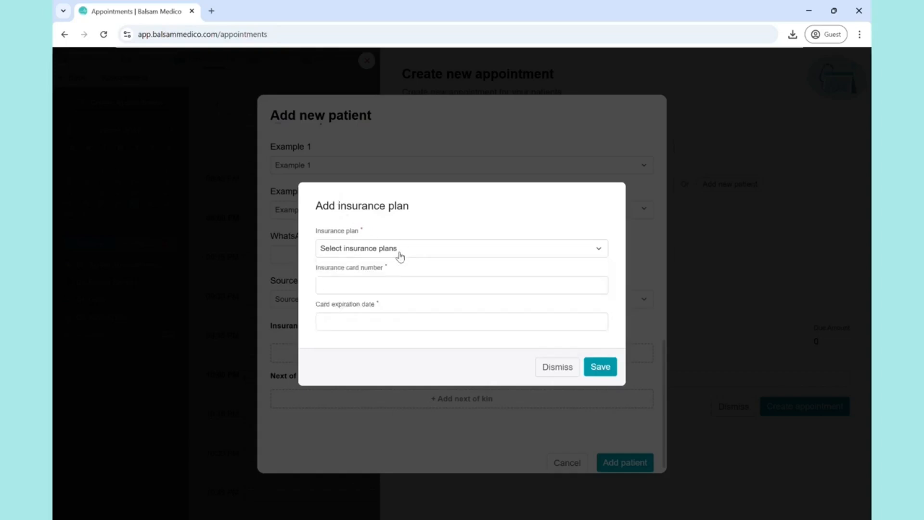
click(559, 370)
- Save the new patient and choose Examination as the appointment's visit type
scroll(625, 462, down, 1)
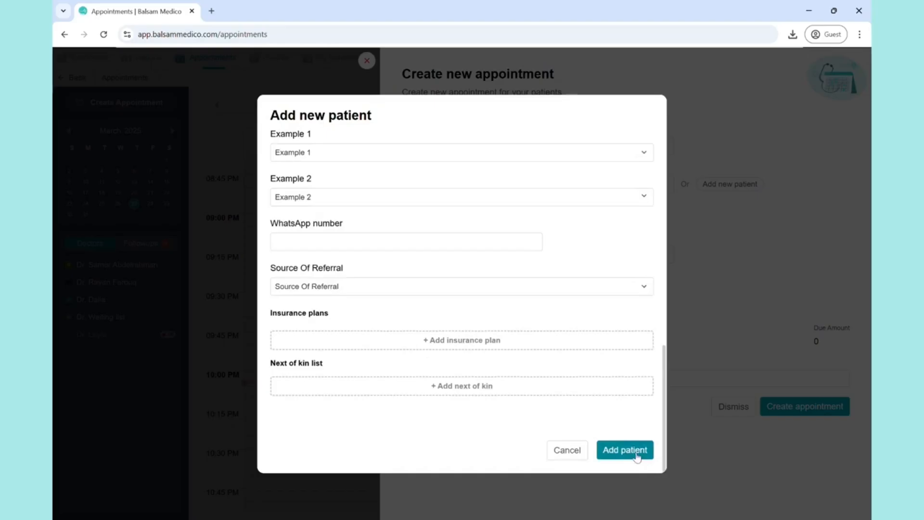
click(638, 455)
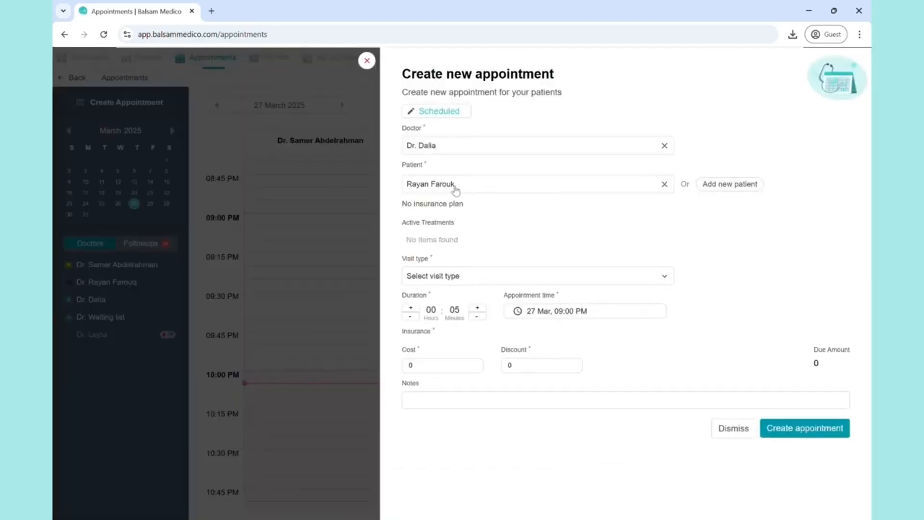
click(419, 279)
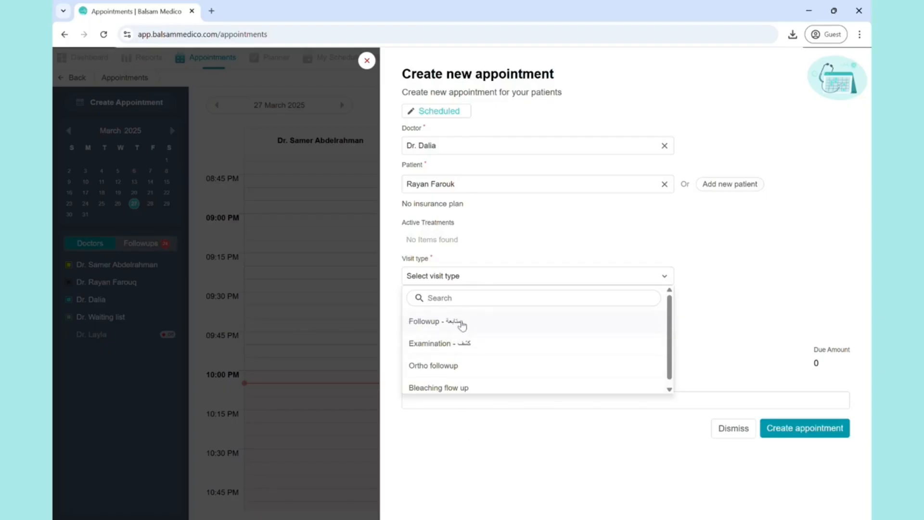
click(422, 343)
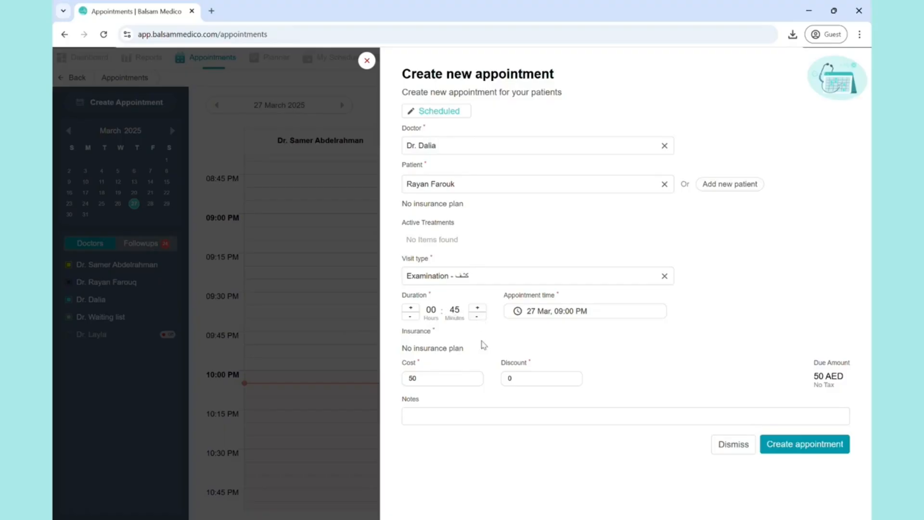
- Set the duration to 45 minutes and the cost to 0, and create the appointment
click(477, 308)
click(426, 378)
drag(416, 379, 410, 378)
text(0)
click(509, 378)
click(801, 445)
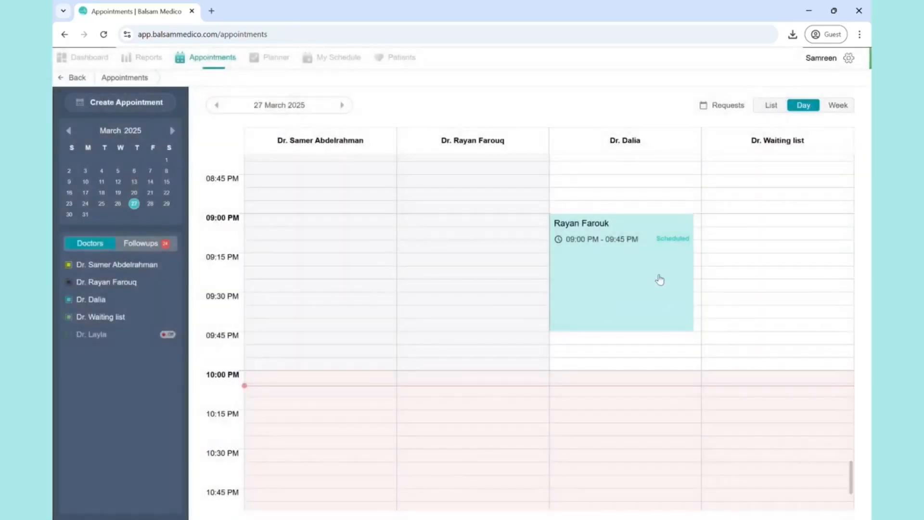
- Edit the new 09:00 PM appointment, change its visit type to Followup and save it
click(651, 231)
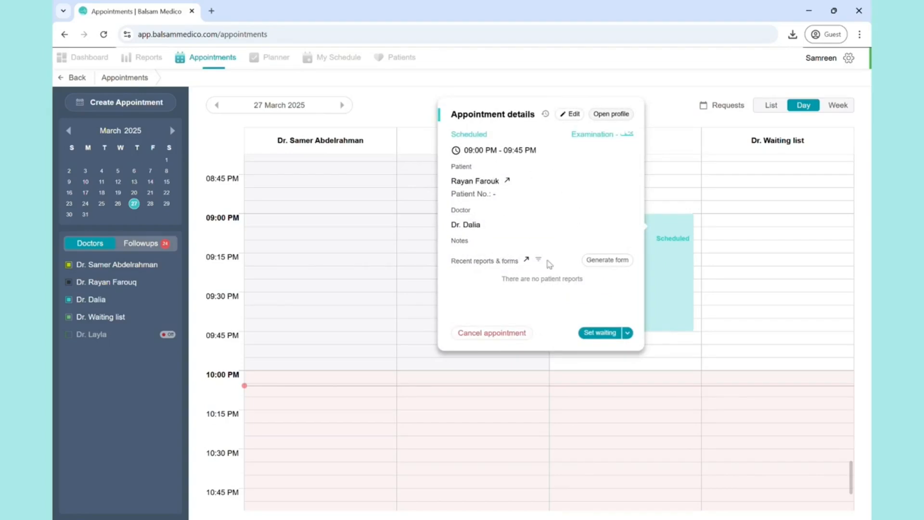
click(571, 114)
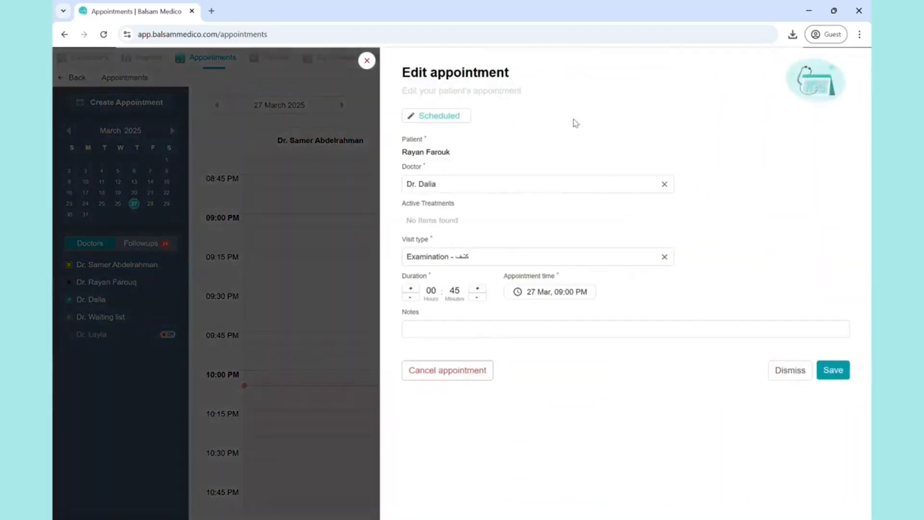
click(470, 260)
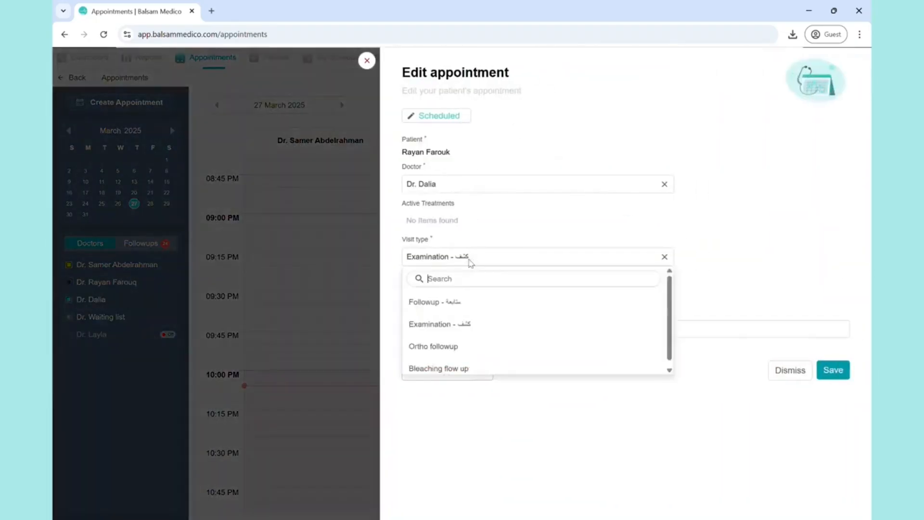
click(444, 311)
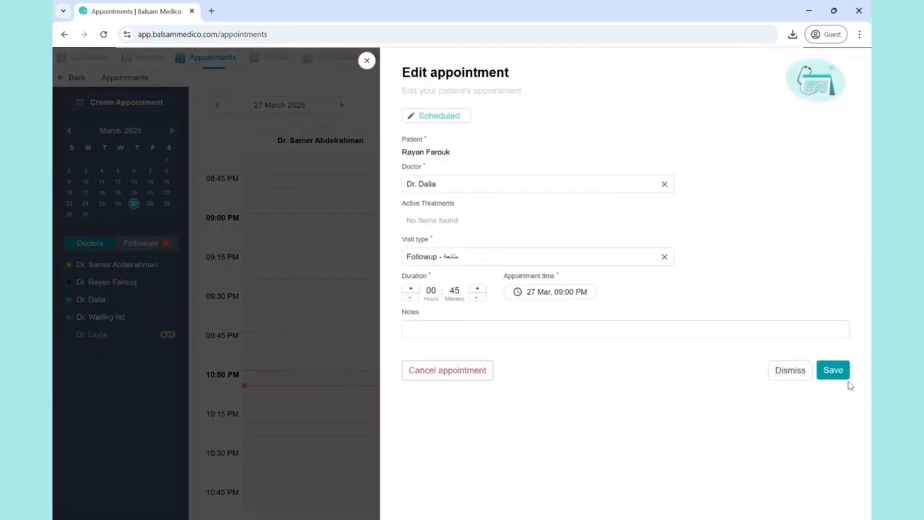
click(833, 370)
- Reschedule the appointment to 10:00 PM on 27 March with the same doctor
scroll(636, 250, down, 1)
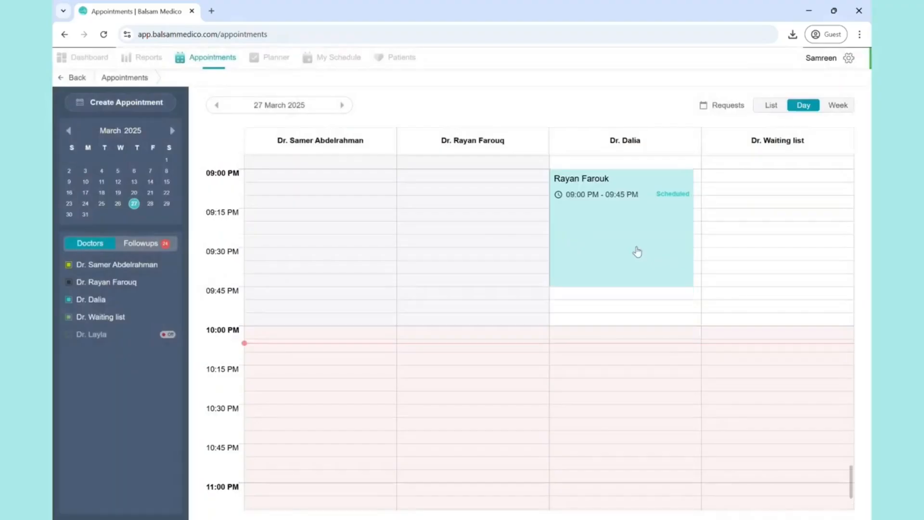
drag(631, 222, 619, 338)
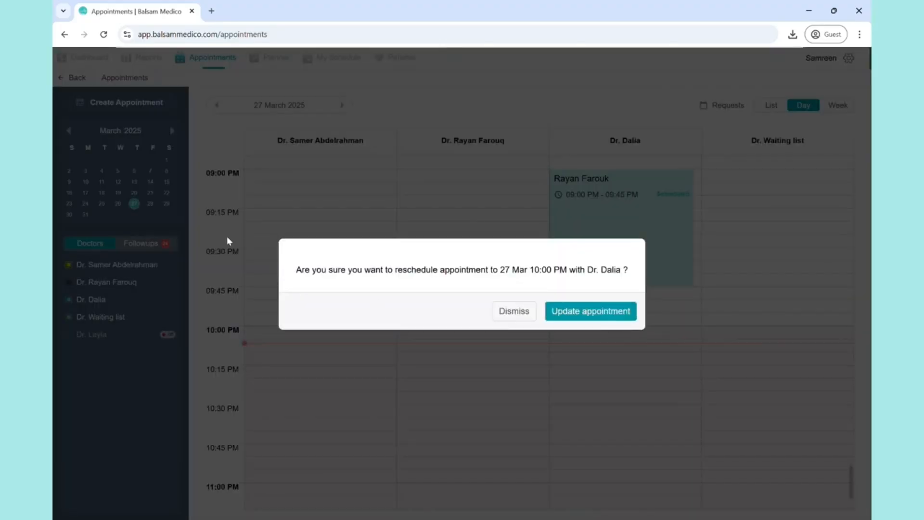
click(595, 312)
- Mark the 10:00 PM appointment as No show from its details
scroll(596, 316, down, 2)
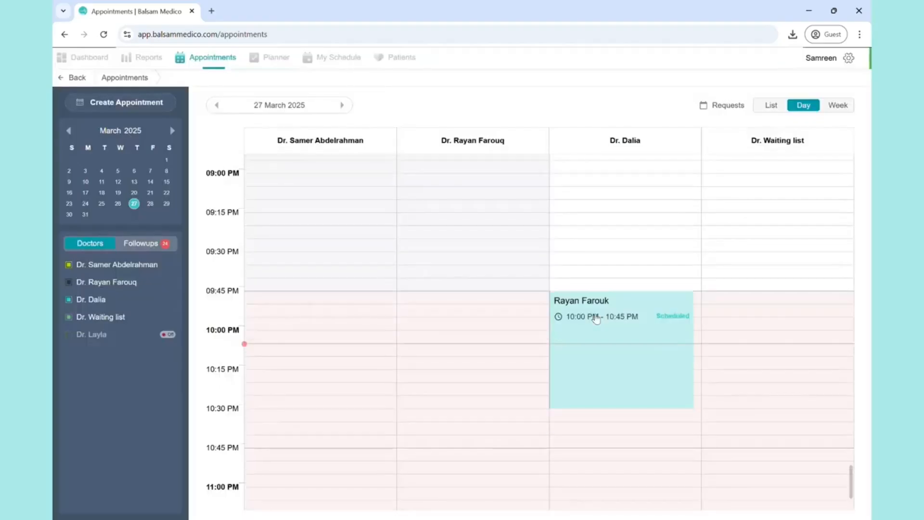
click(649, 367)
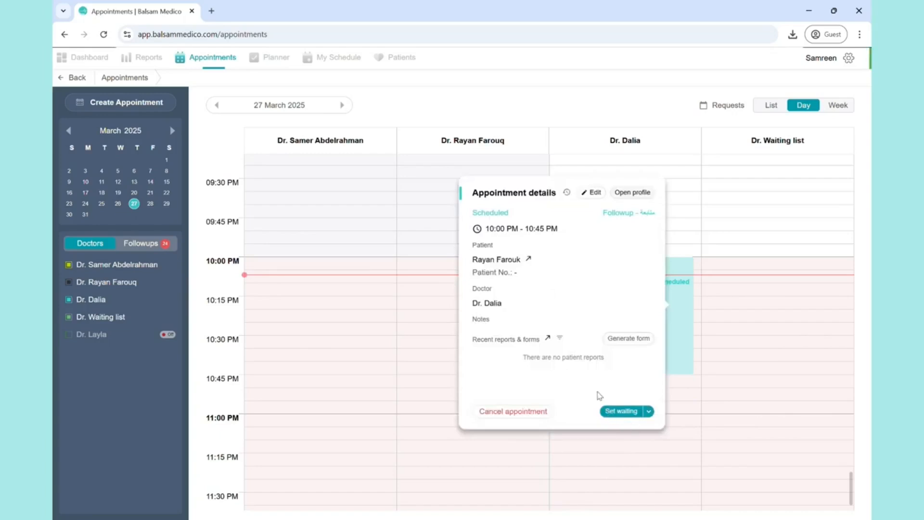
click(650, 412)
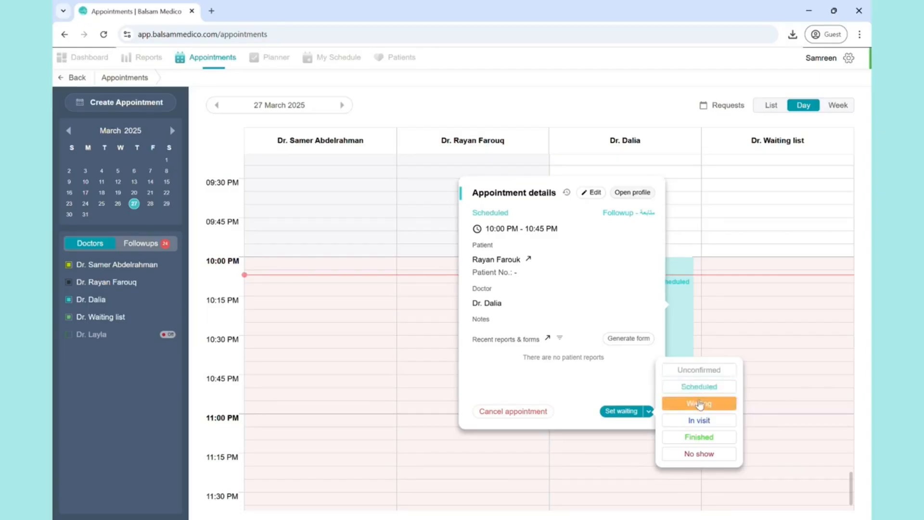
click(724, 455)
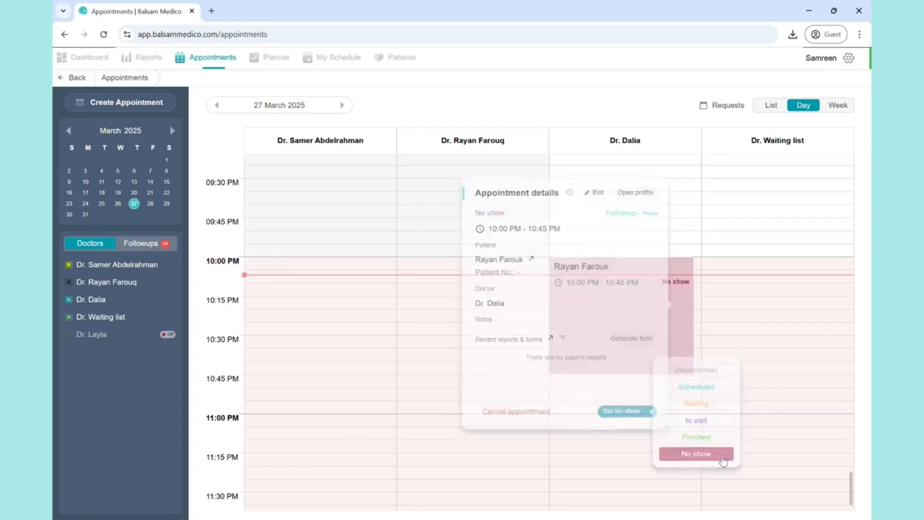
- Set the status of the 10:00 PM appointment back to Scheduled
click(659, 352)
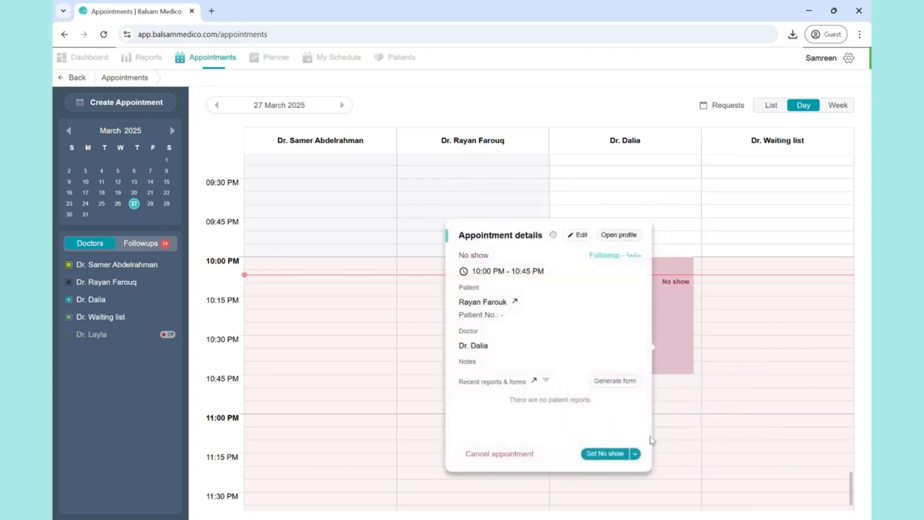
click(636, 454)
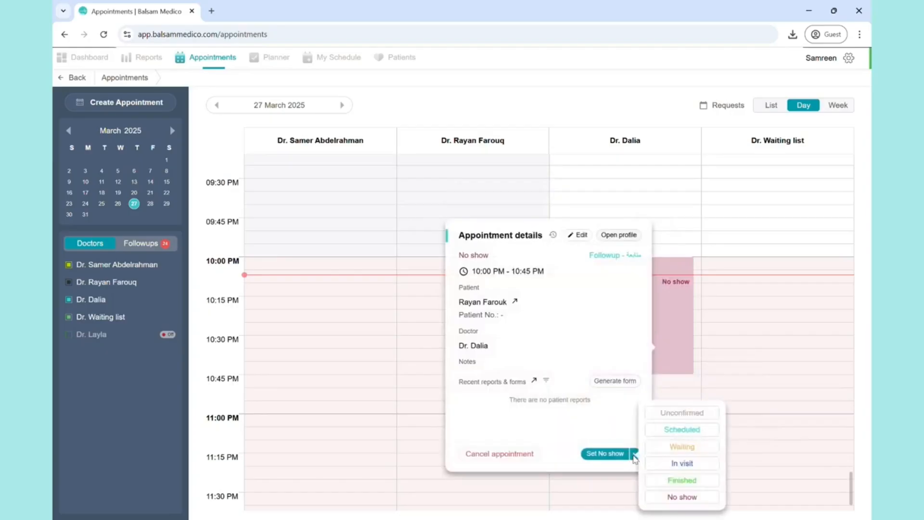
click(689, 431)
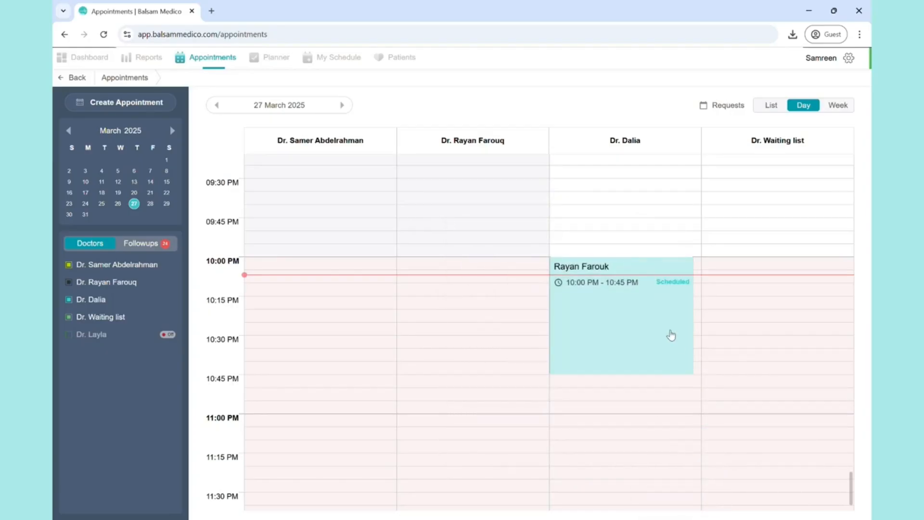
- Open the patient's profile from the 10:00 PM appointment's details and return to the calendar
click(671, 335)
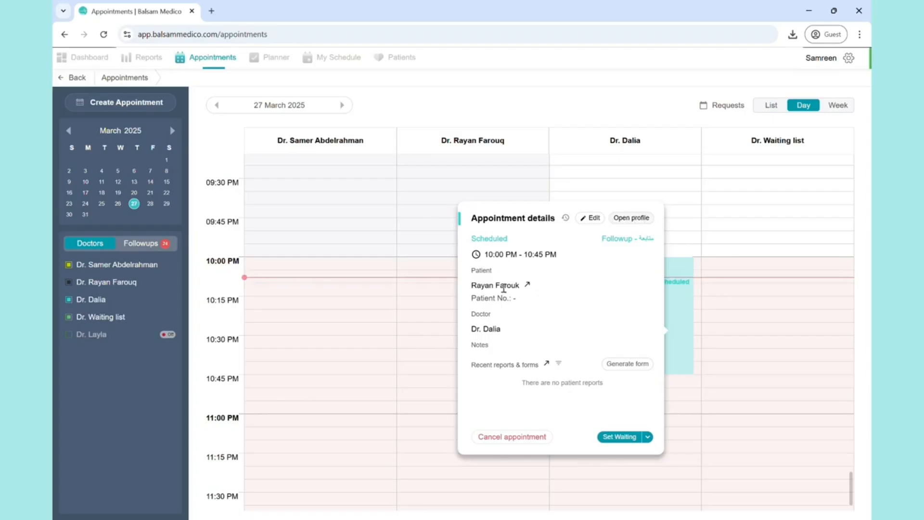
click(526, 288)
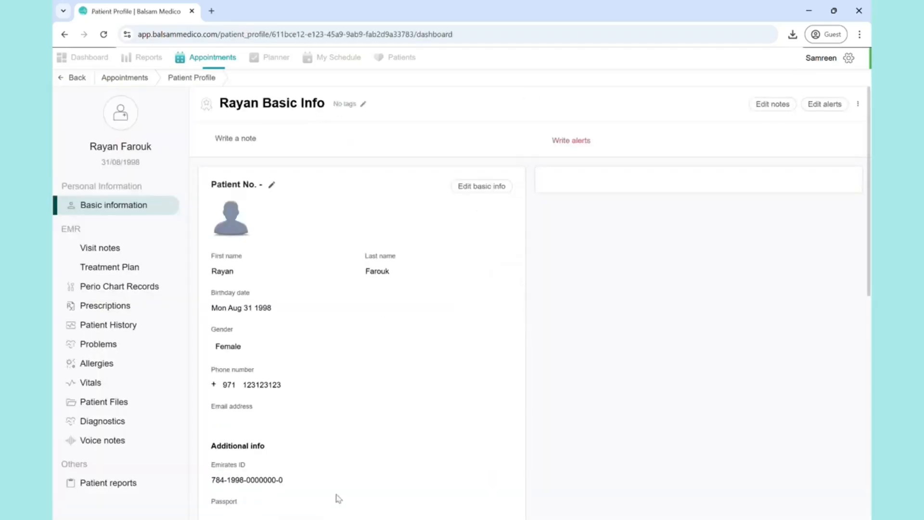
click(81, 79)
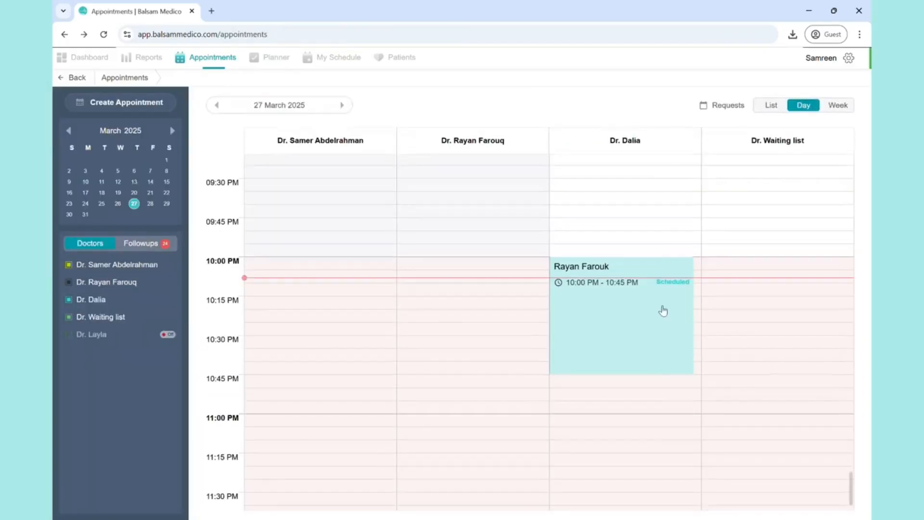
- View the clinic form templates that can be generated from the 10:00 PM appointment and close the list without choosing one
click(663, 311)
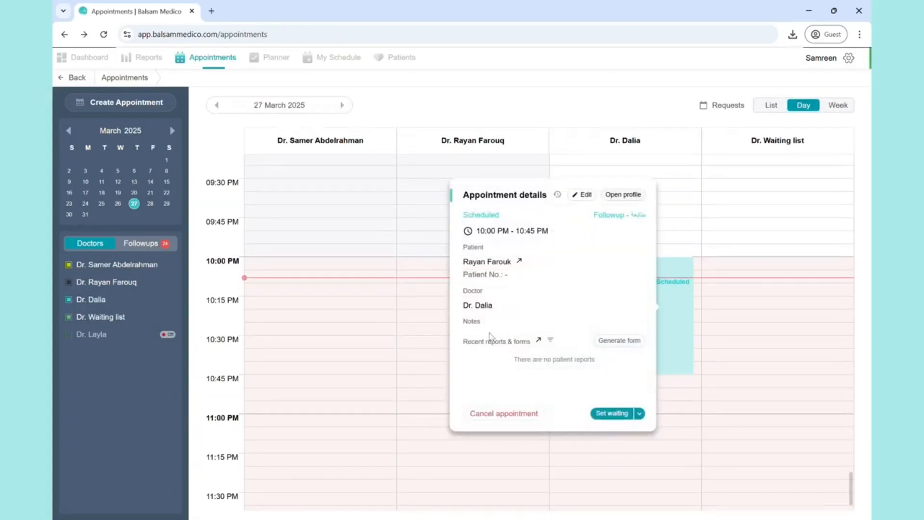
click(615, 341)
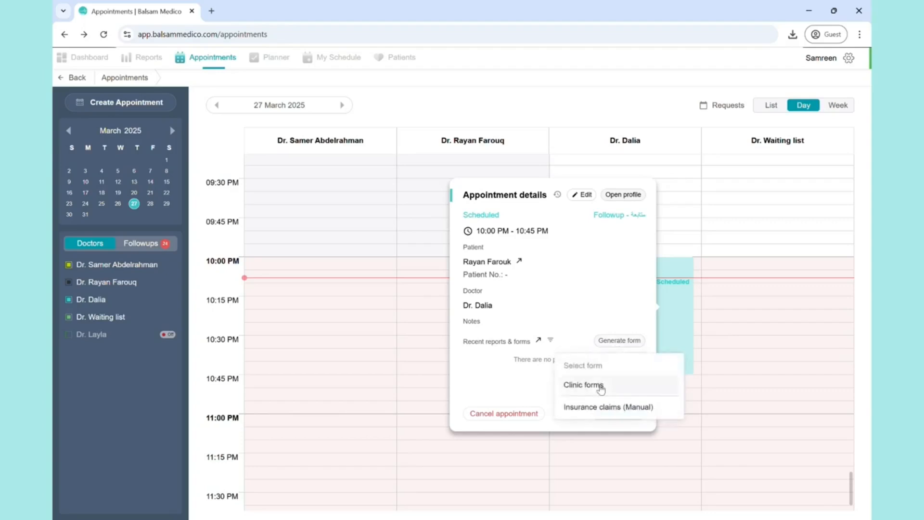
click(582, 391)
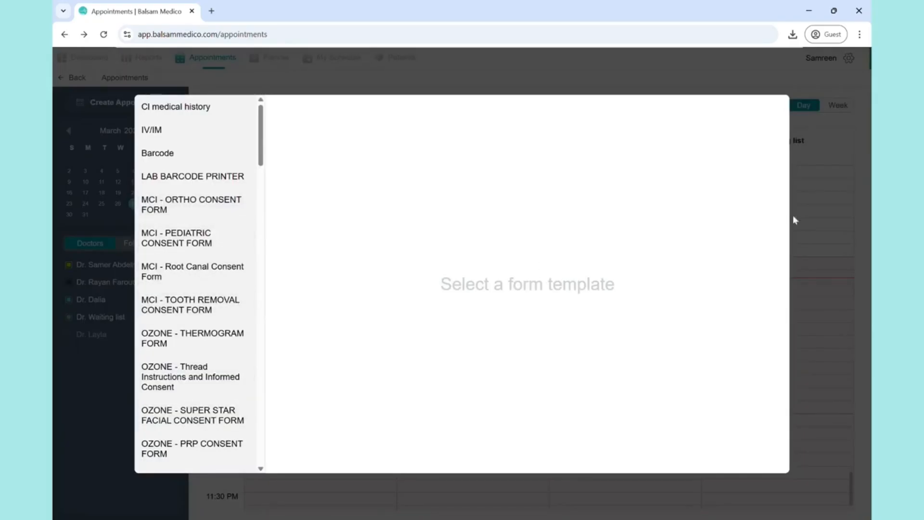
click(808, 215)
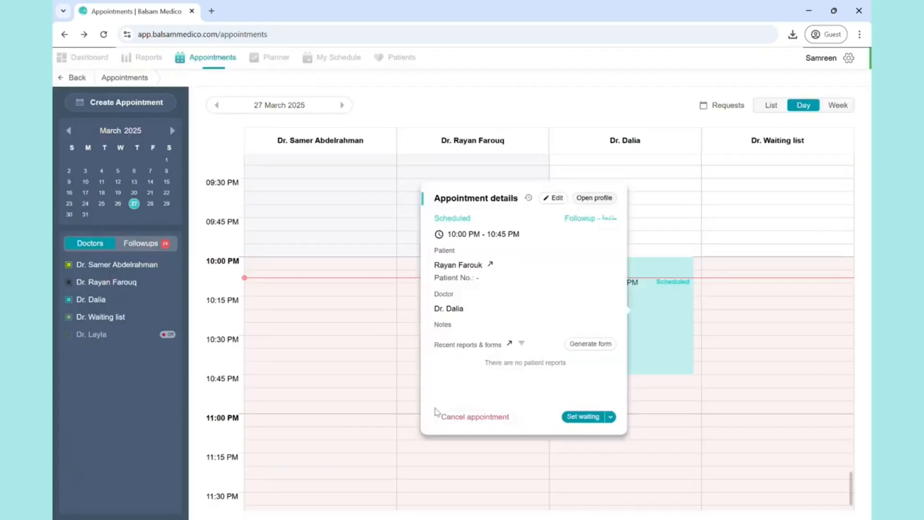
- Cancel the 10:00 PM appointment and confirm the cancellation
click(470, 417)
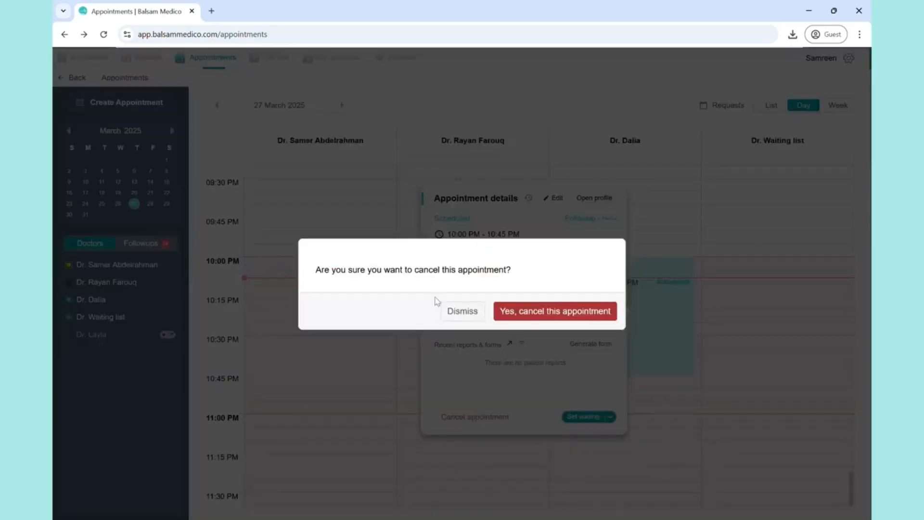
click(542, 320)
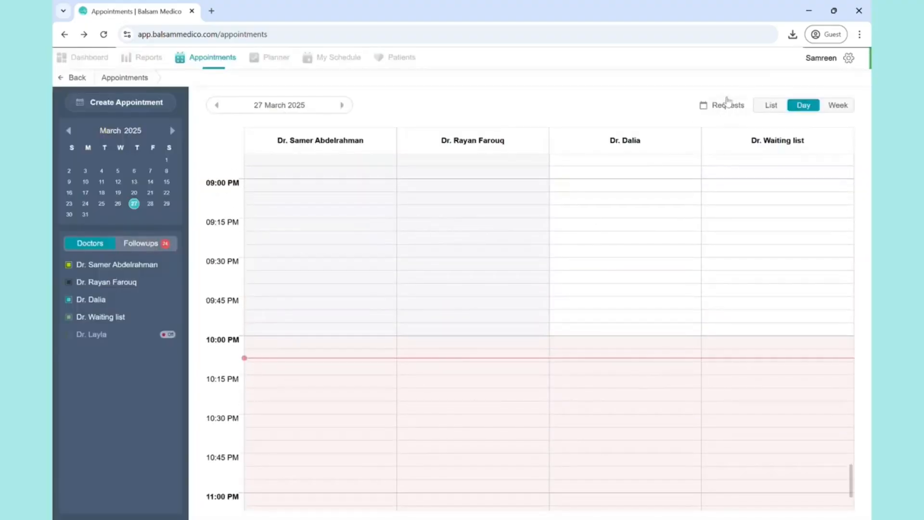
- View the appointments as a list filtered by Cancelled status and clear the filter
click(771, 105)
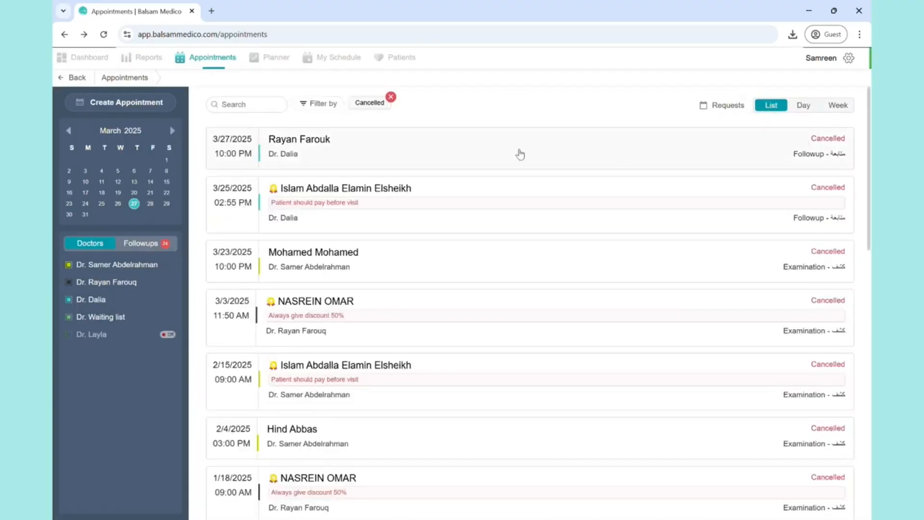
click(315, 109)
click(391, 97)
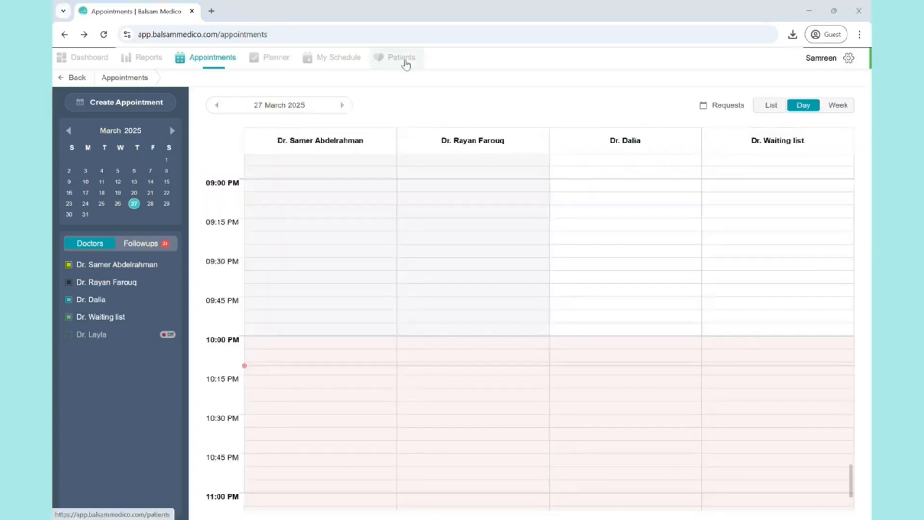
- Go to the patients list, look through the fields of the new patient form and cancel it
click(406, 64)
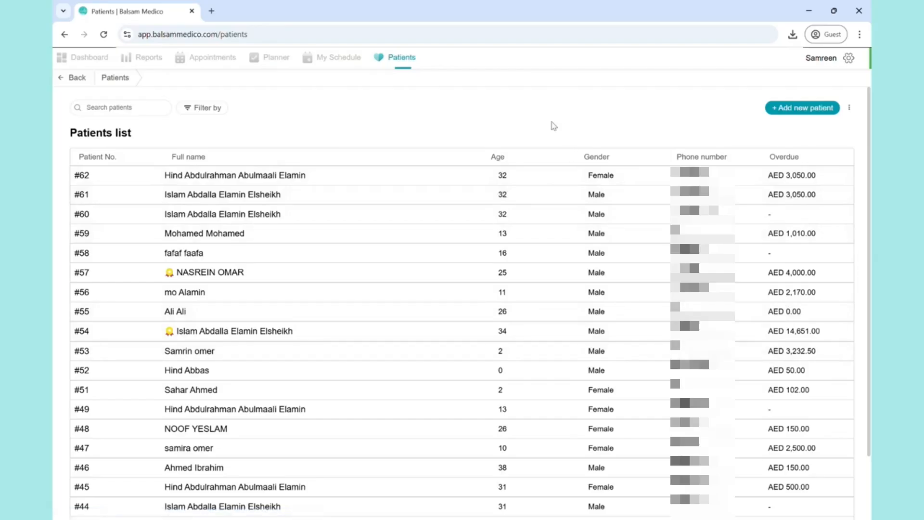
click(789, 114)
click(577, 149)
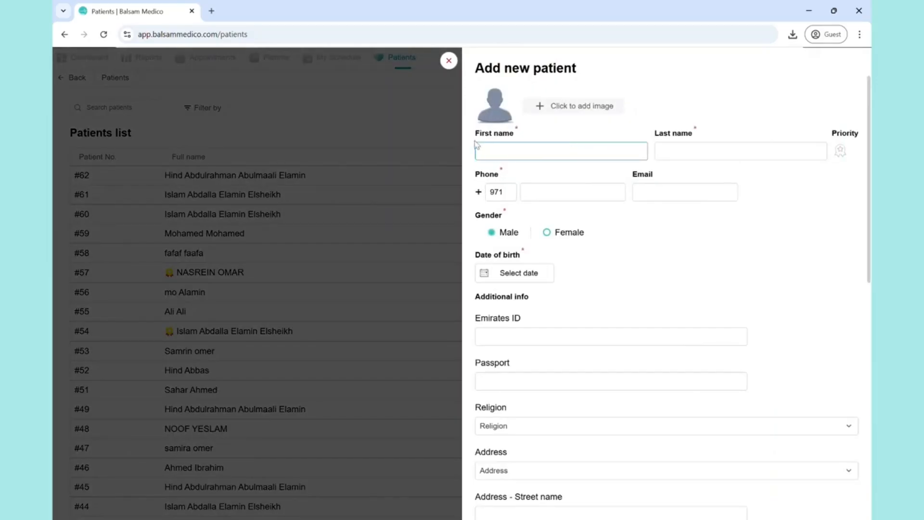
click(491, 339)
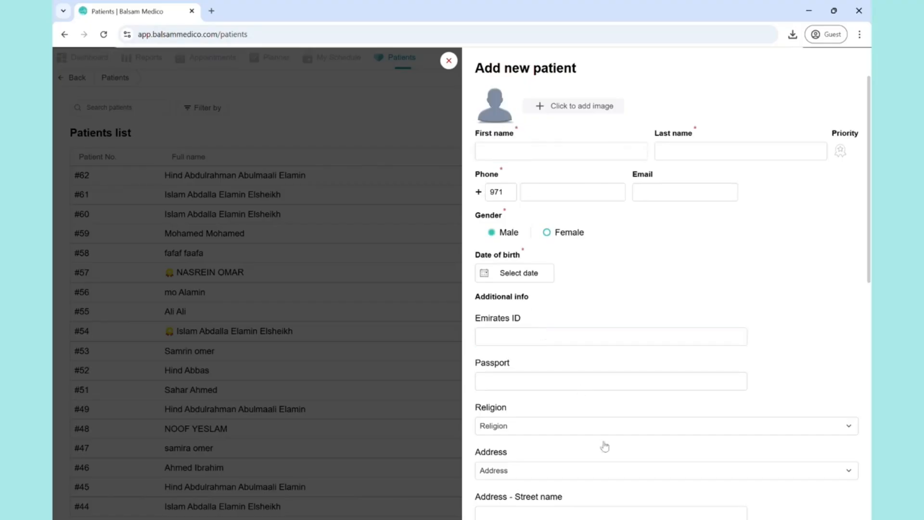
scroll(605, 449, down, 10)
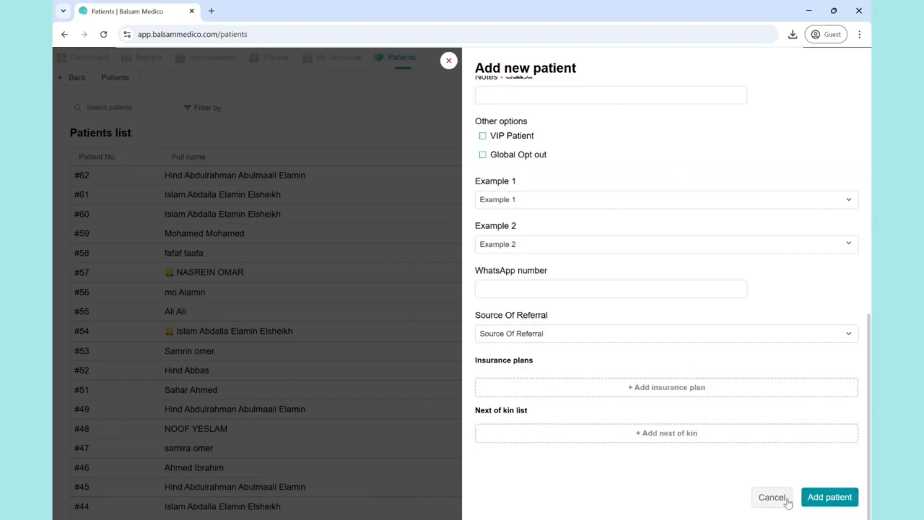
click(772, 497)
- Examine the search and the gender, overdue and age filters of the patients list without applying any
click(136, 106)
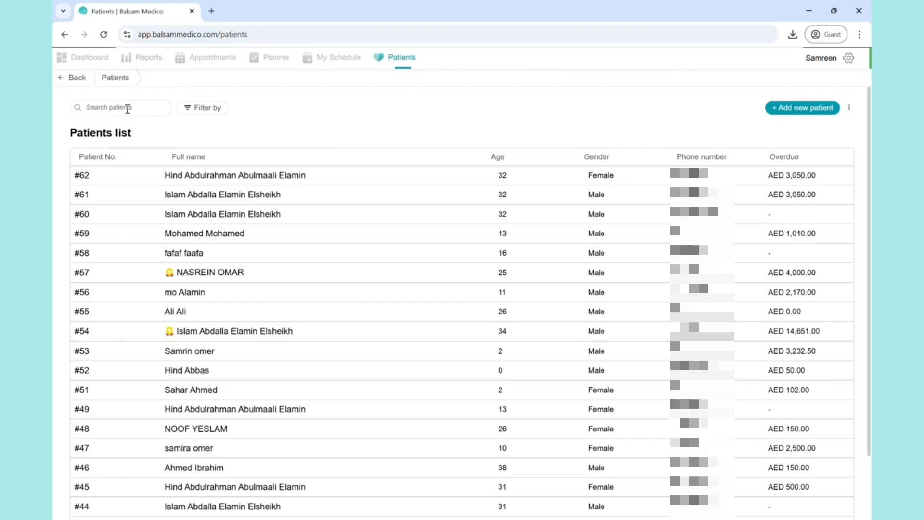
click(198, 112)
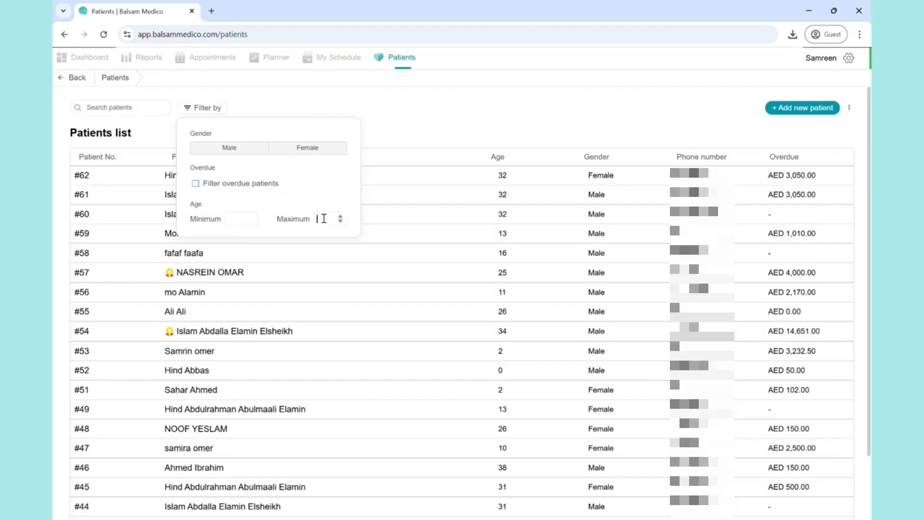
click(388, 137)
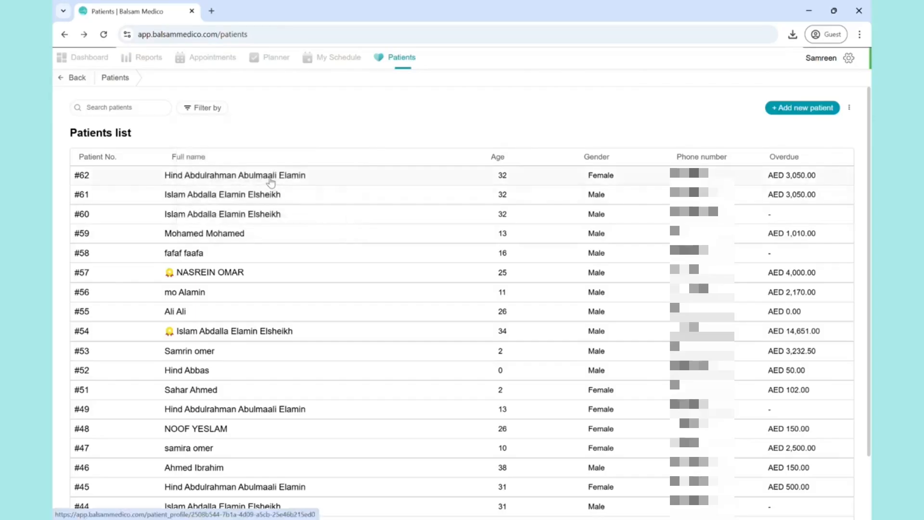
- Open the first listed patient's profile and mark her as a priority patient
click(269, 182)
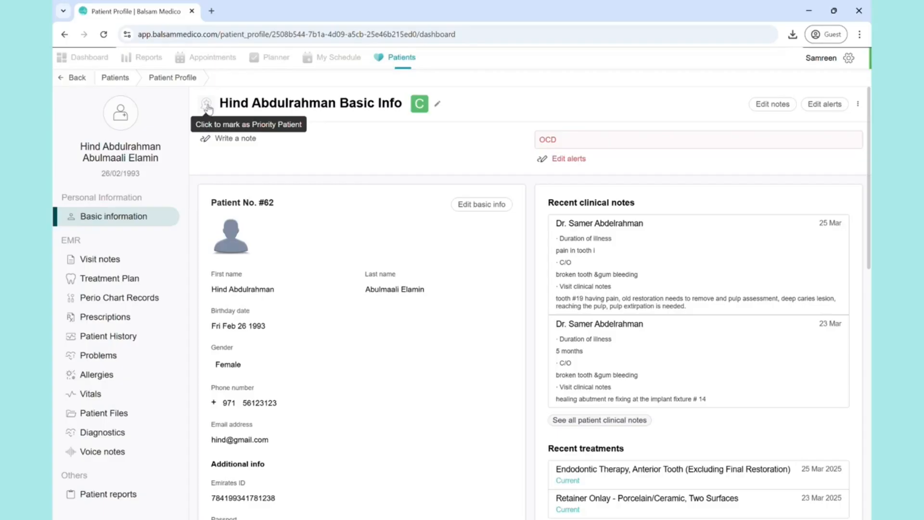
click(206, 105)
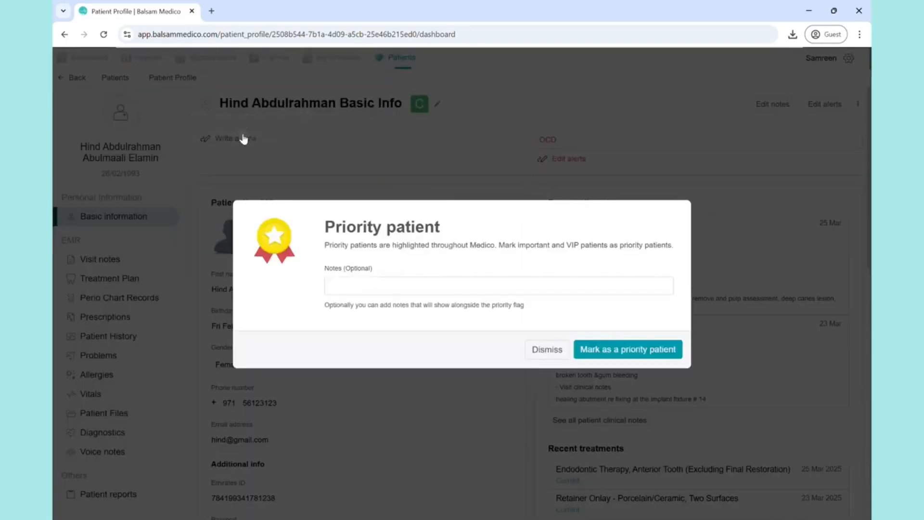
click(367, 285)
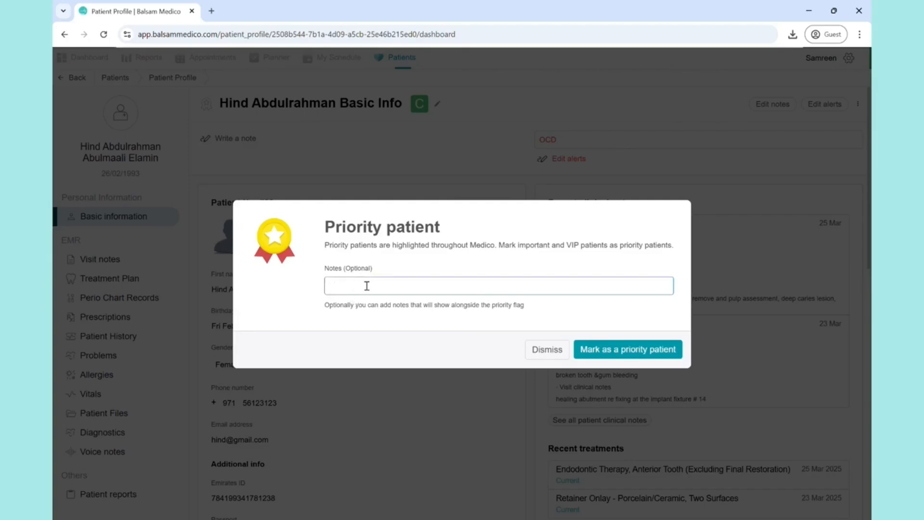
click(612, 356)
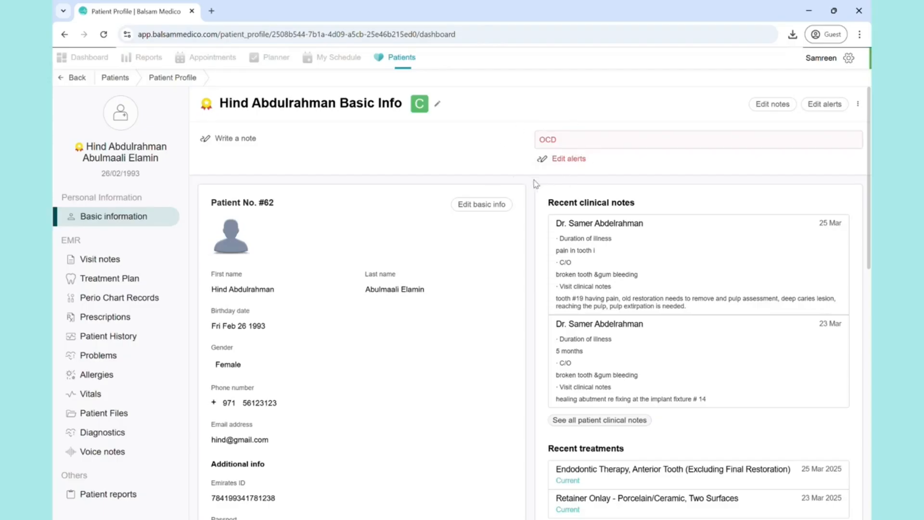
- Review the basic and additional information in the patient's profile
scroll(298, 304, down, 2)
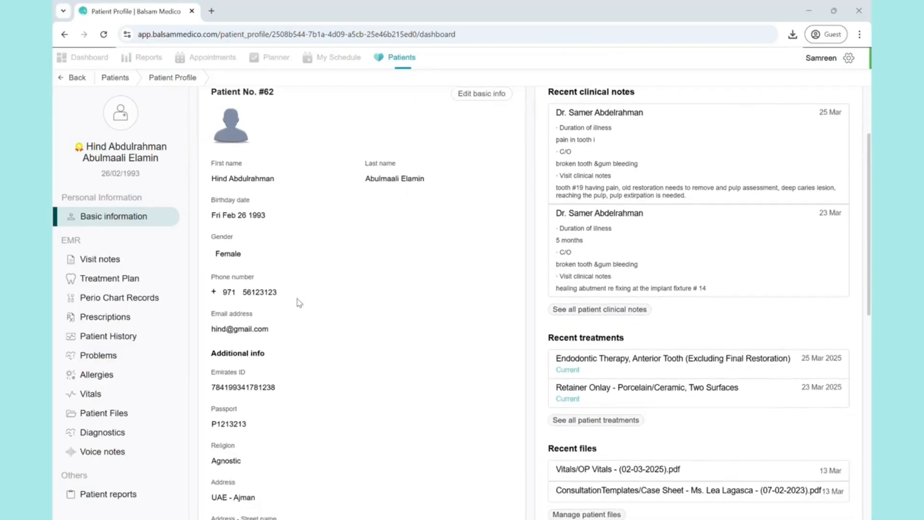
scroll(325, 193, up, 1)
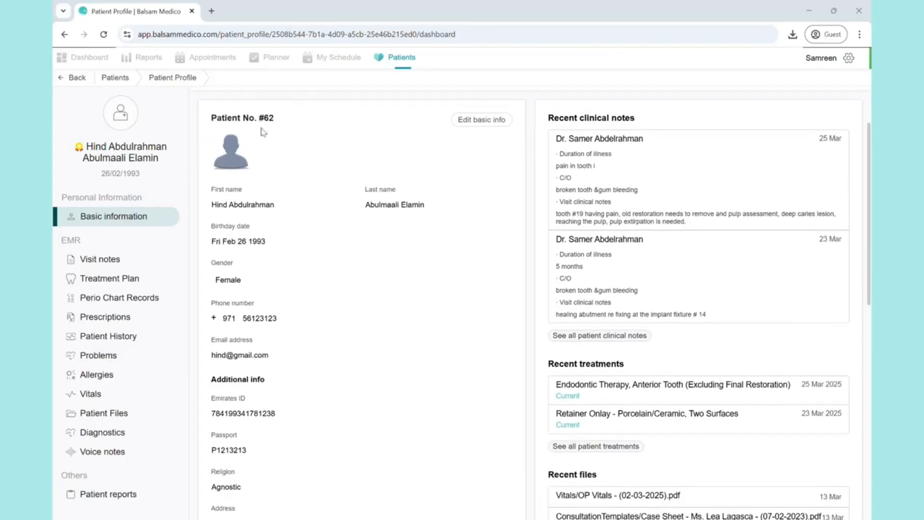
scroll(299, 240, up, 1)
scroll(298, 197, down, 2)
scroll(270, 393, down, 4)
scroll(276, 395, up, 7)
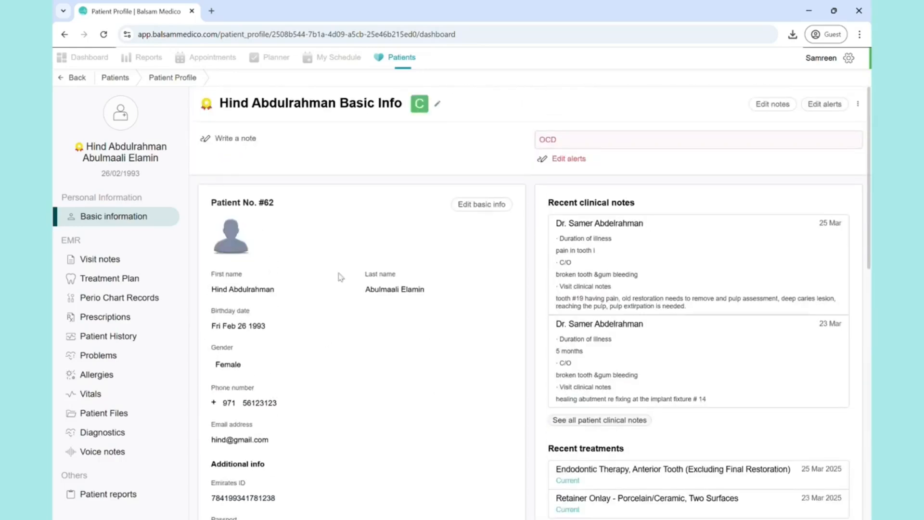
- Open the patient's basic info for editing, look through its fields and dismiss it without changes
click(481, 205)
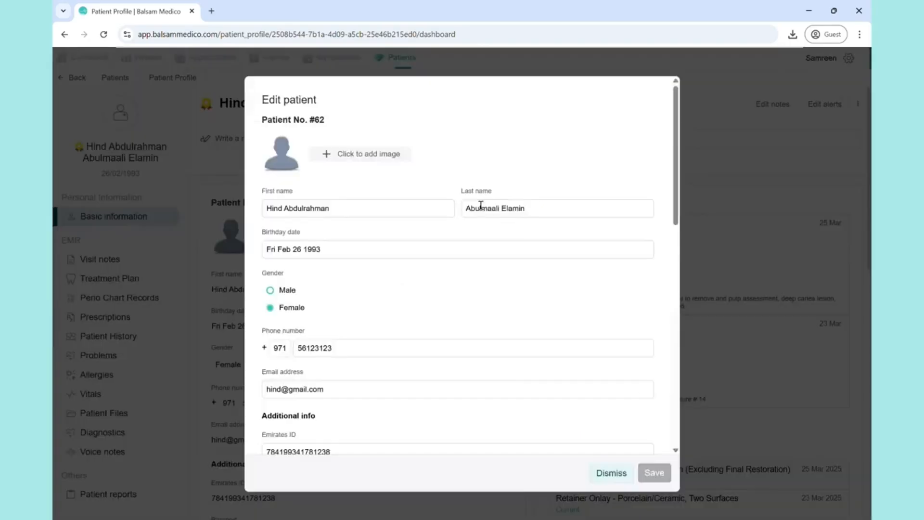
scroll(477, 316, down, 12)
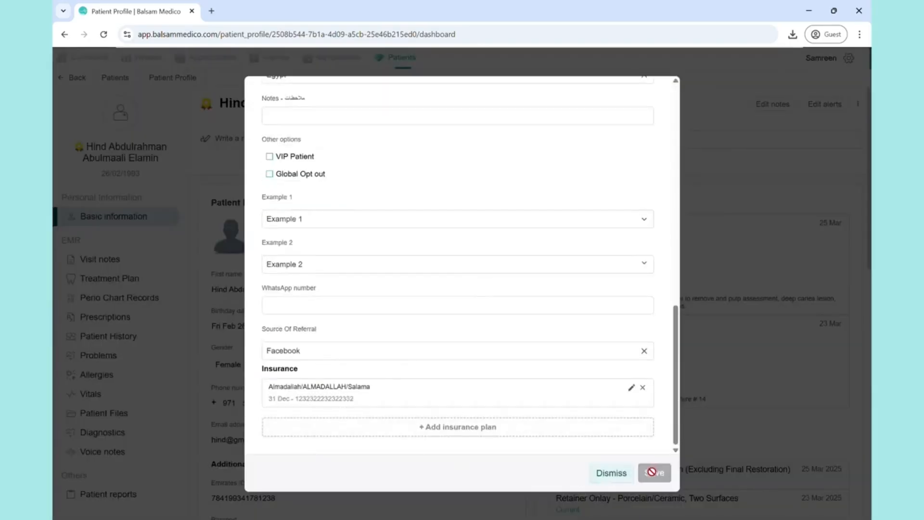
click(611, 473)
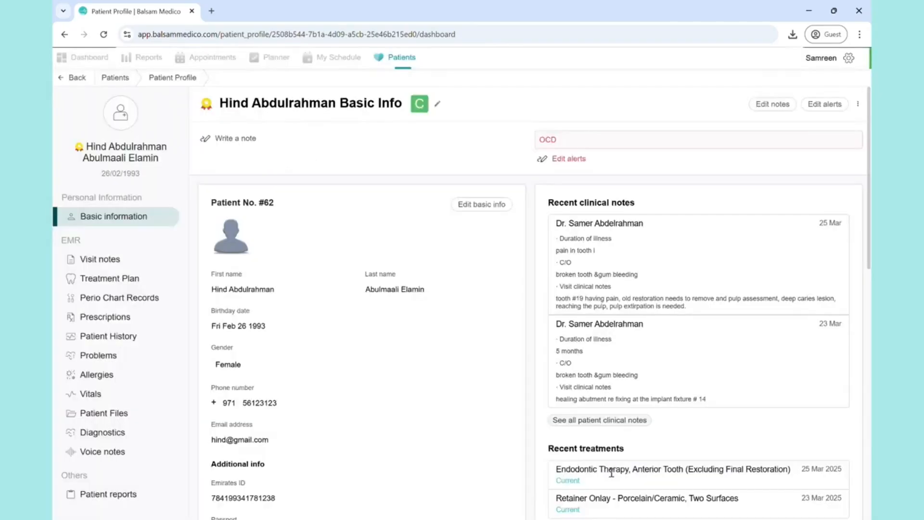
- Review the recent clinical notes, treatments and files on the patient's profile
scroll(612, 474, down, 2)
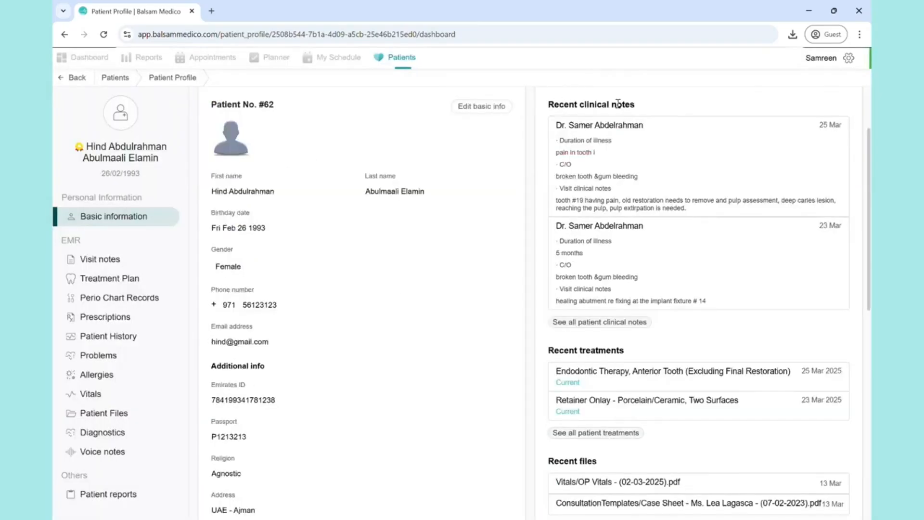
scroll(678, 289, down, 1)
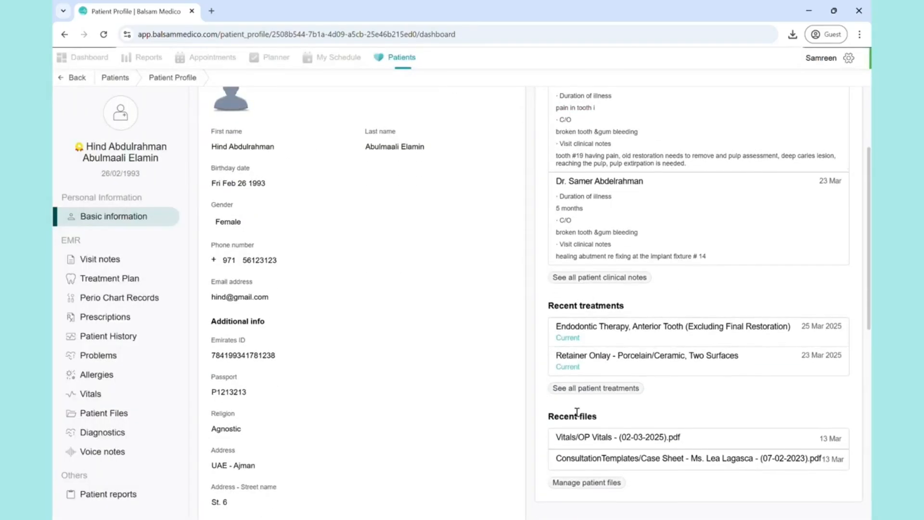
scroll(646, 259, up, 3)
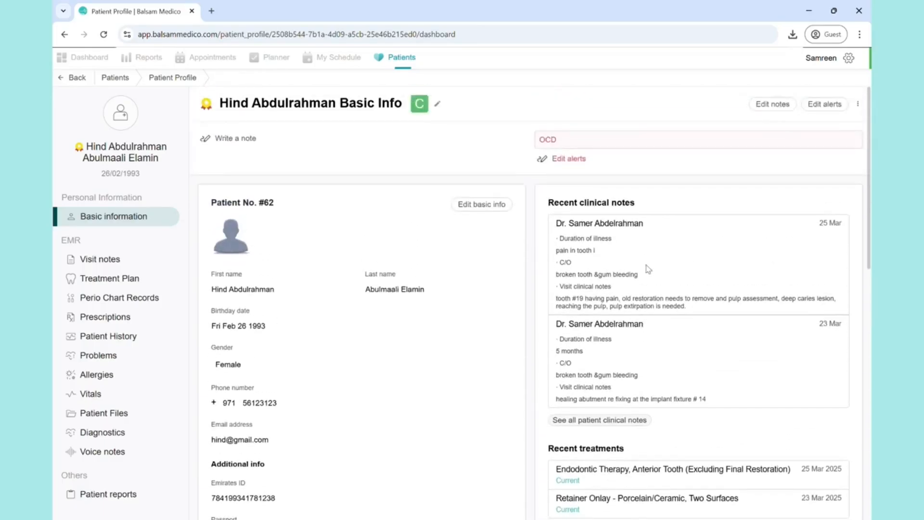
scroll(647, 268, down, 1)
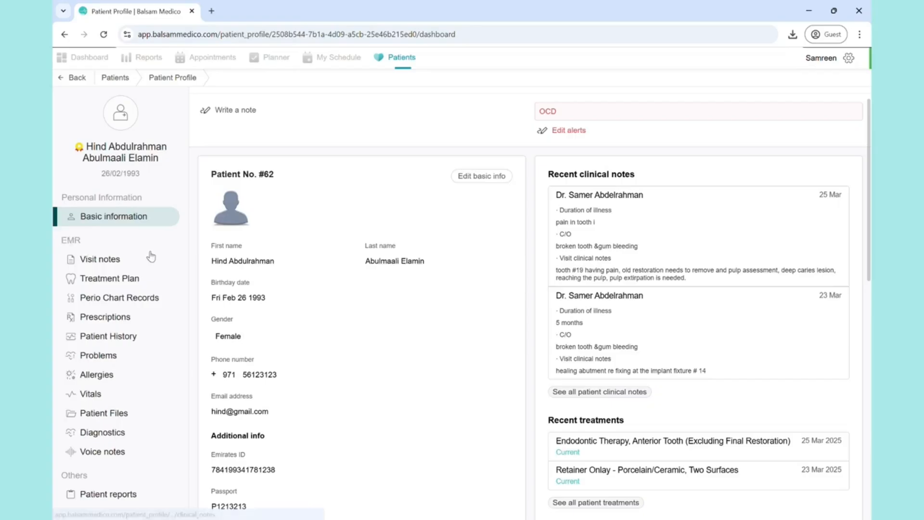
- View the patient's visit notes and the dental chart and treatments in her treatment plan
click(100, 263)
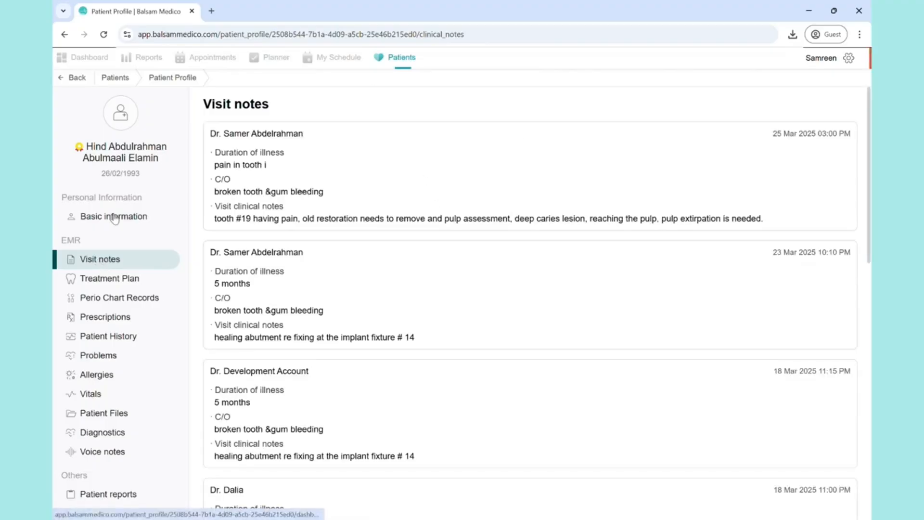
click(124, 281)
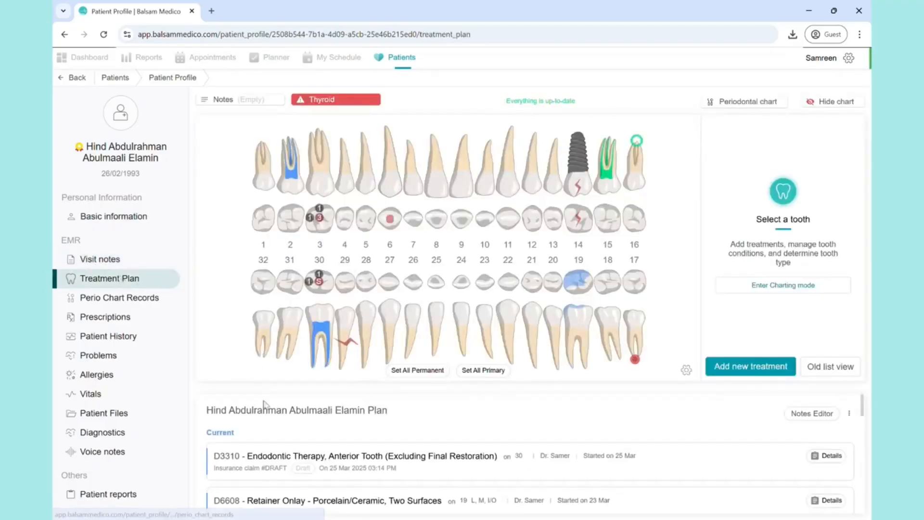
scroll(443, 412, down, 1)
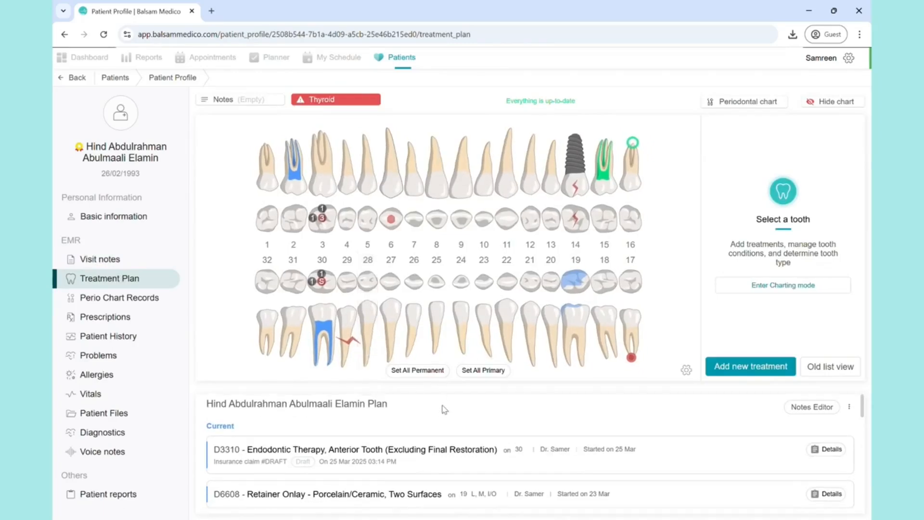
- View the patient's files and the list of patient reports in the patient's profile
scroll(442, 411, up, 1)
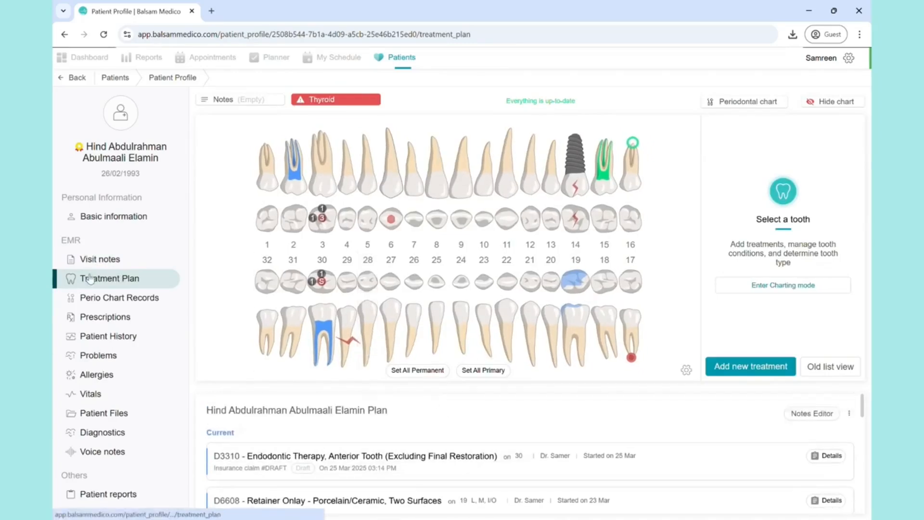
click(108, 415)
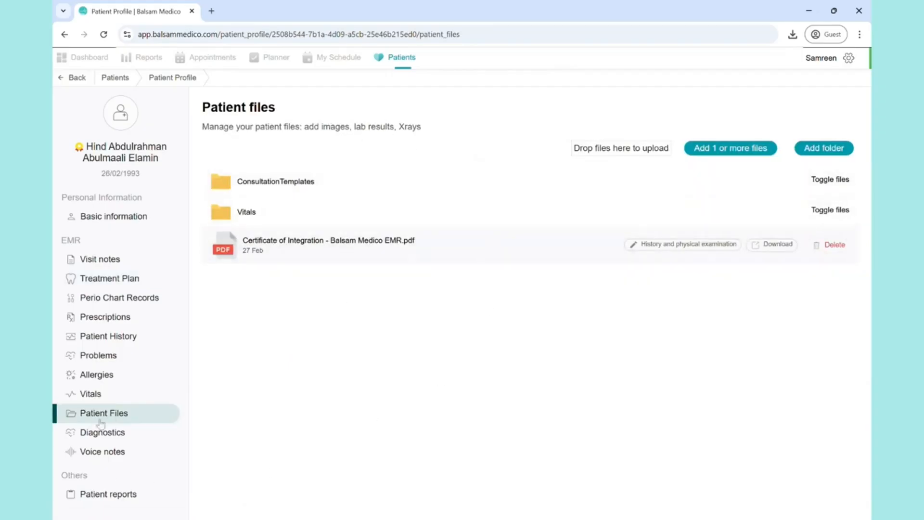
click(110, 496)
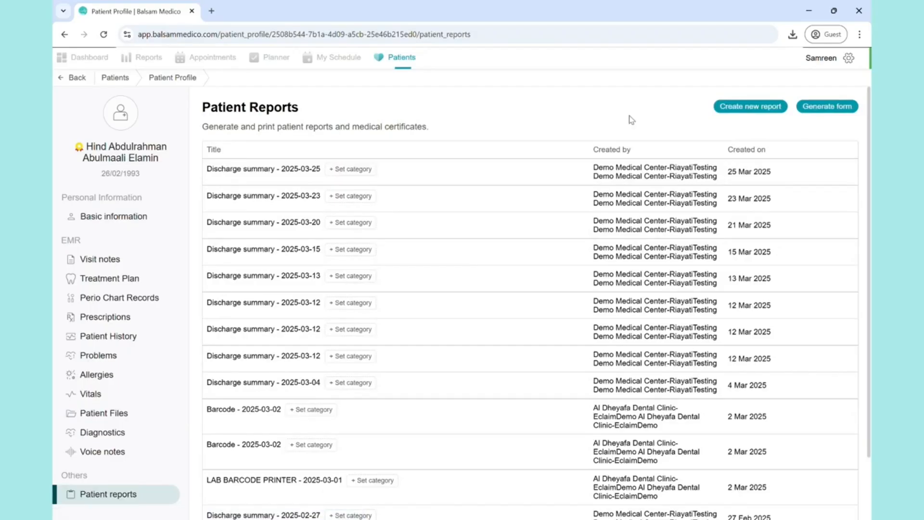
- Open the form templates available for generating a patient form and dismiss them without choosing one
click(820, 110)
click(776, 150)
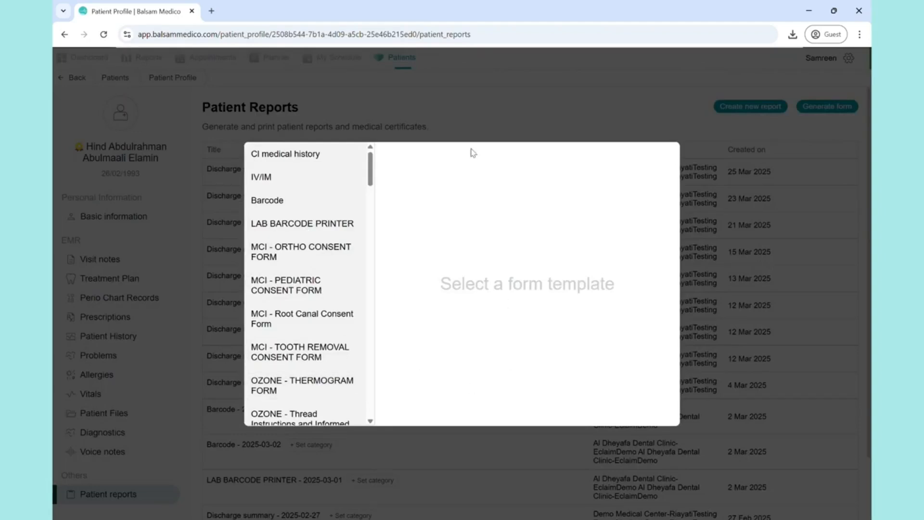
click(462, 116)
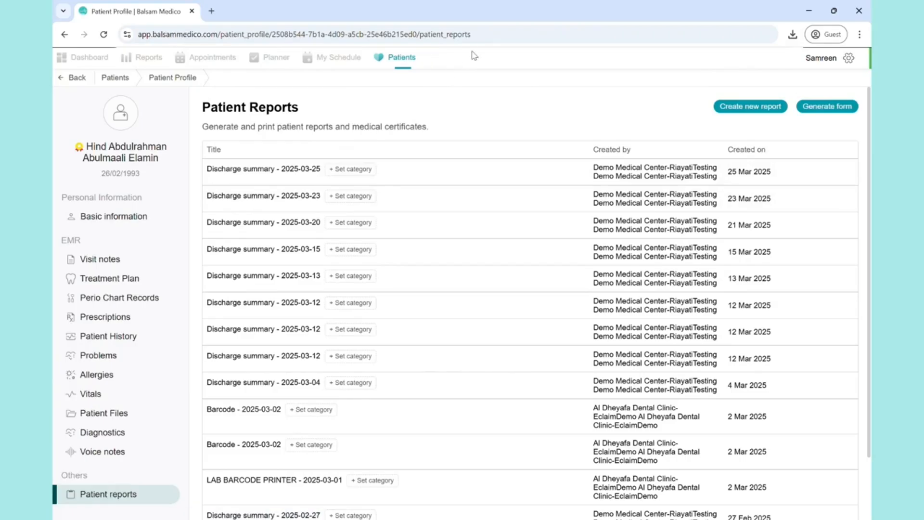
- View the clinic's cash flow statement and income statement for the past 30 days in the financial reports
click(150, 58)
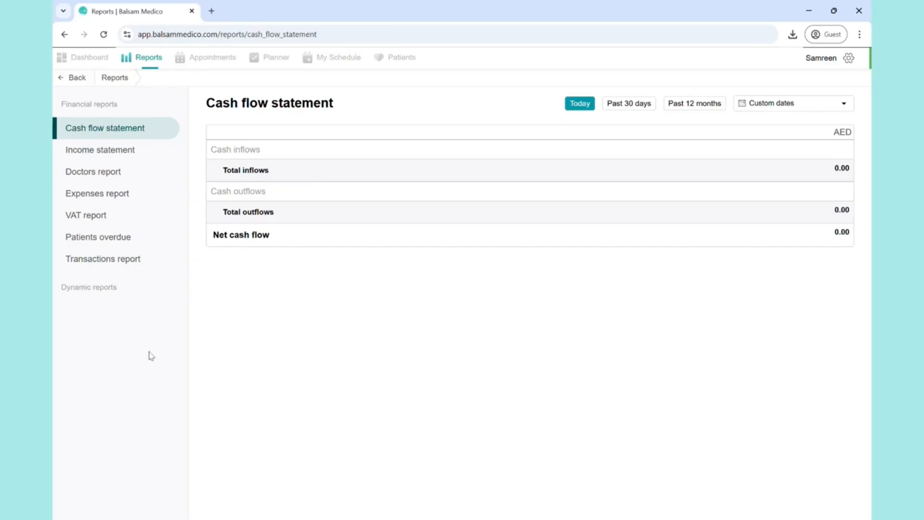
click(627, 107)
scroll(415, 188, down, 2)
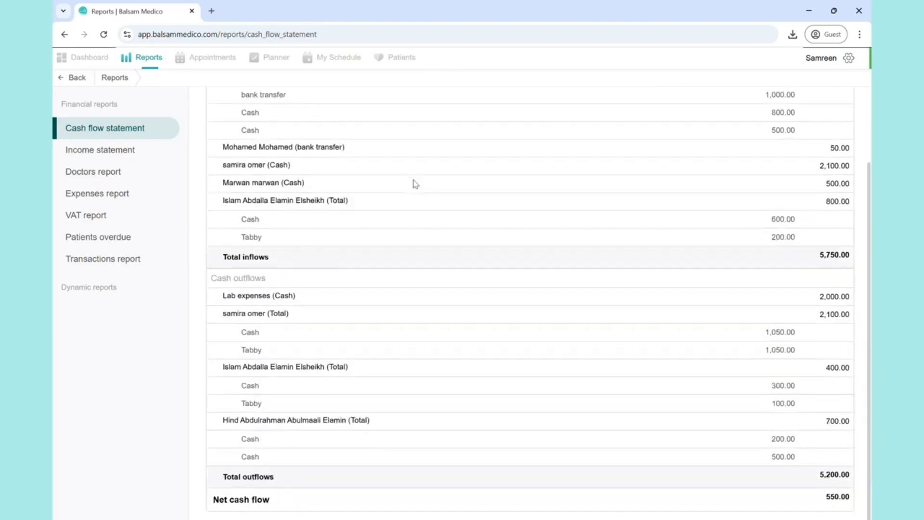
scroll(415, 183, up, 2)
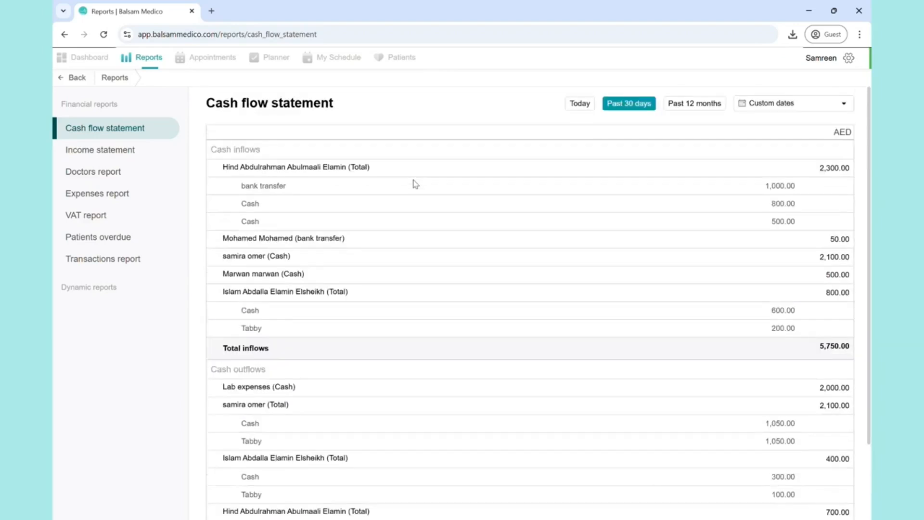
click(120, 162)
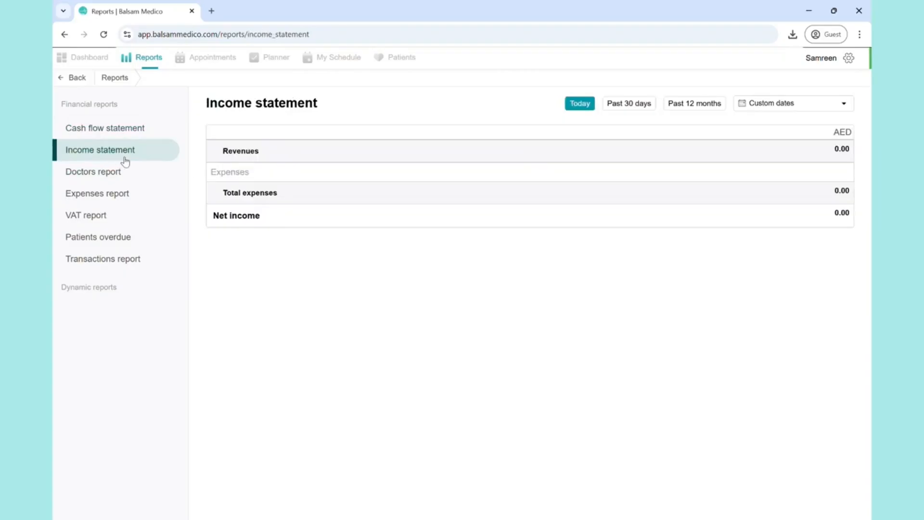
click(620, 105)
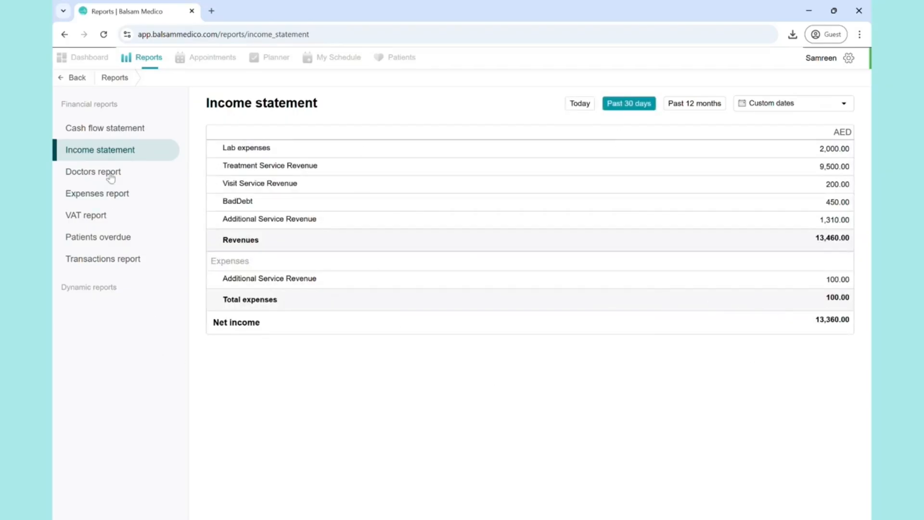
- Compare the first two listed doctors in the doctors report over the past 30 days
click(90, 175)
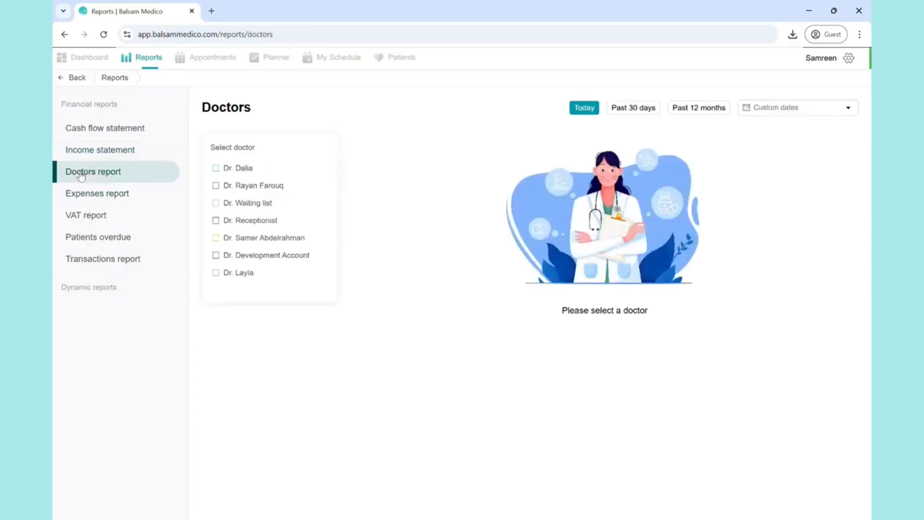
click(216, 168)
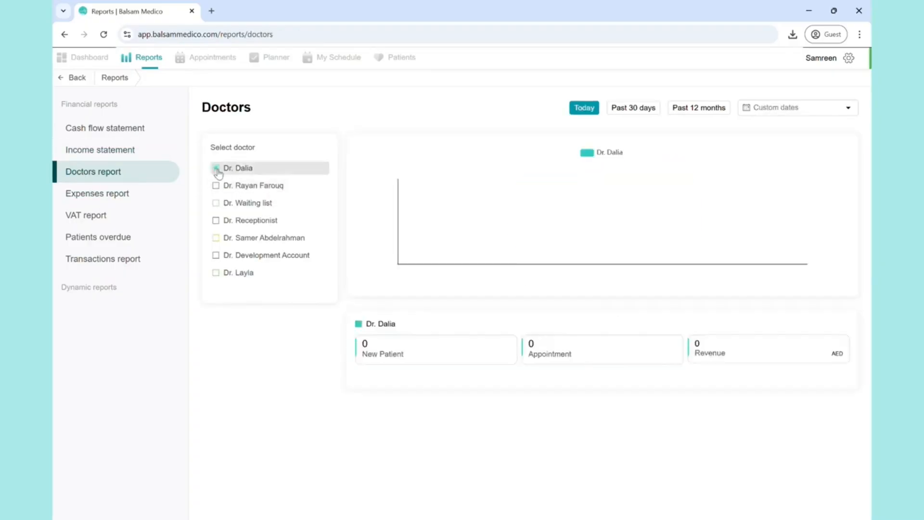
click(644, 109)
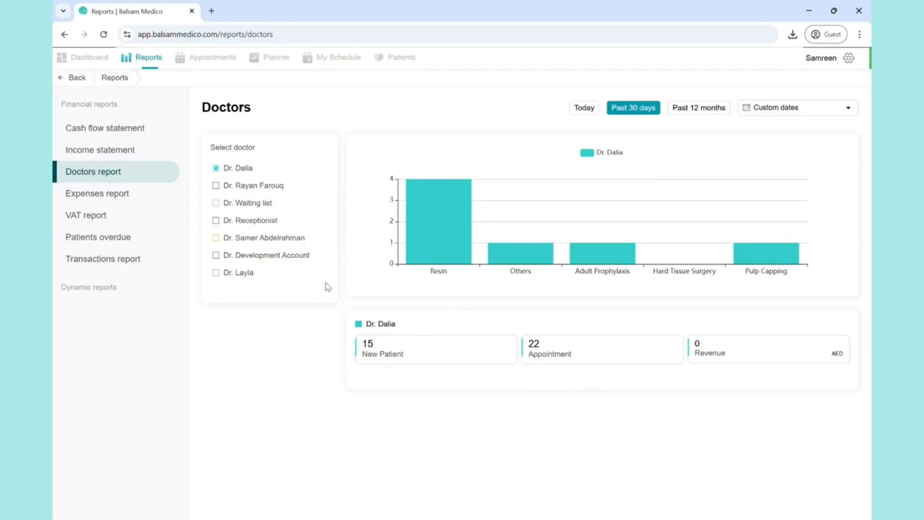
click(215, 185)
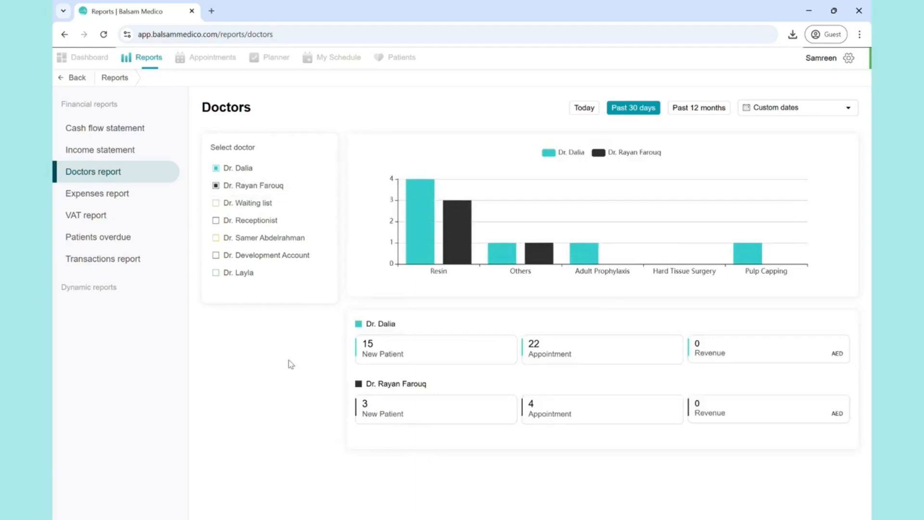
- View the expenses report and the VAT report for the past 30 days
click(102, 197)
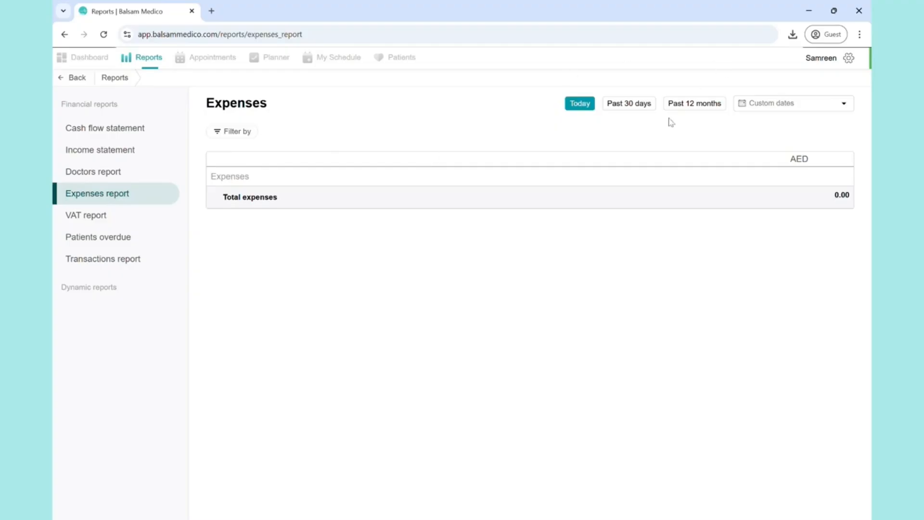
click(633, 105)
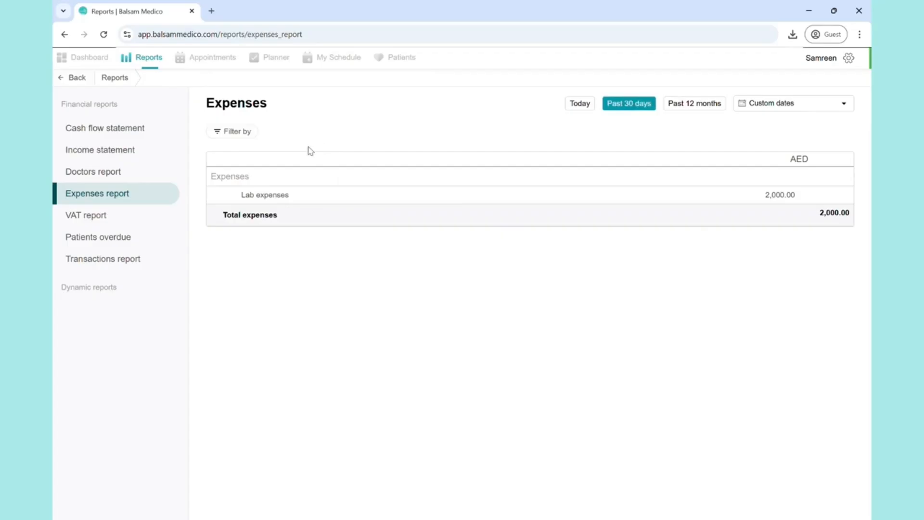
click(81, 222)
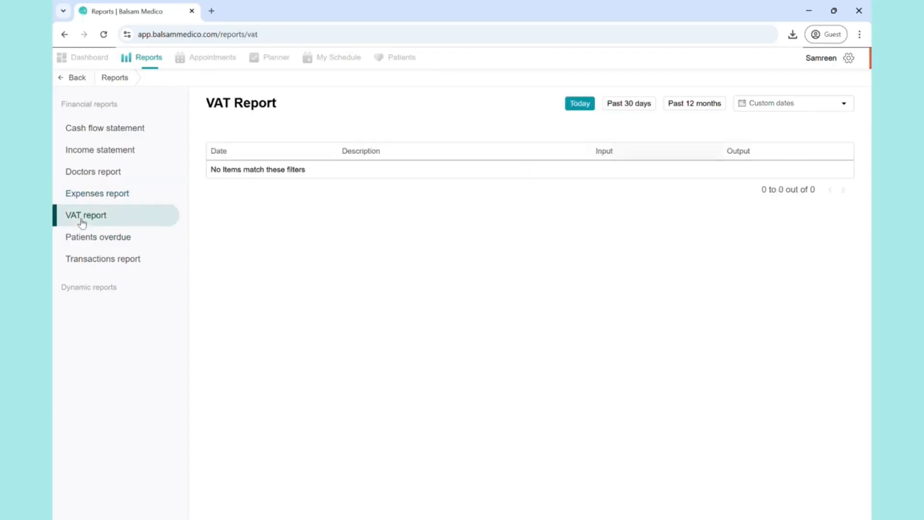
click(615, 109)
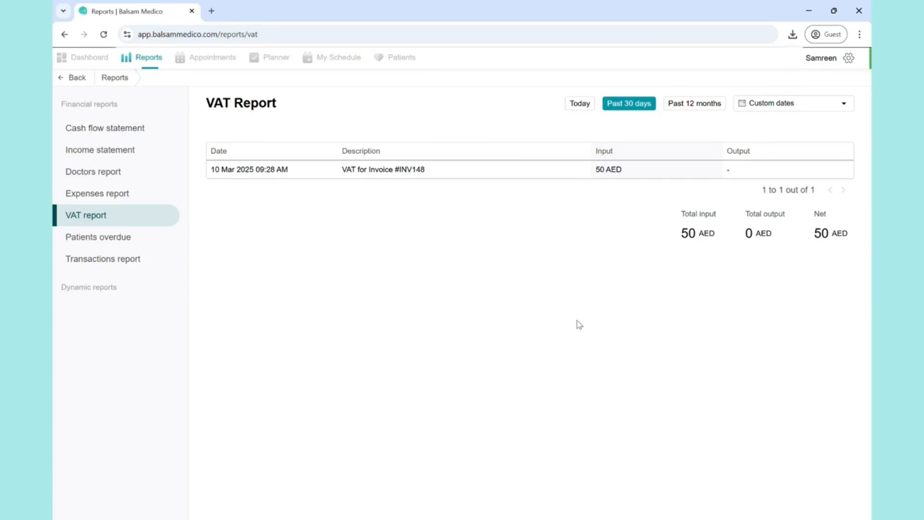
- Open the account's own user profile and view its Clinic Income and Total Income reports for the past 30 days
click(825, 62)
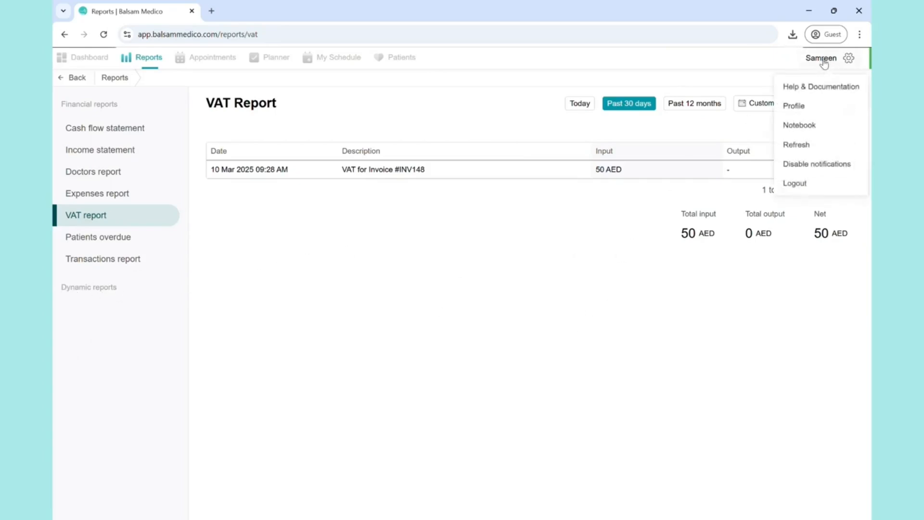
click(804, 108)
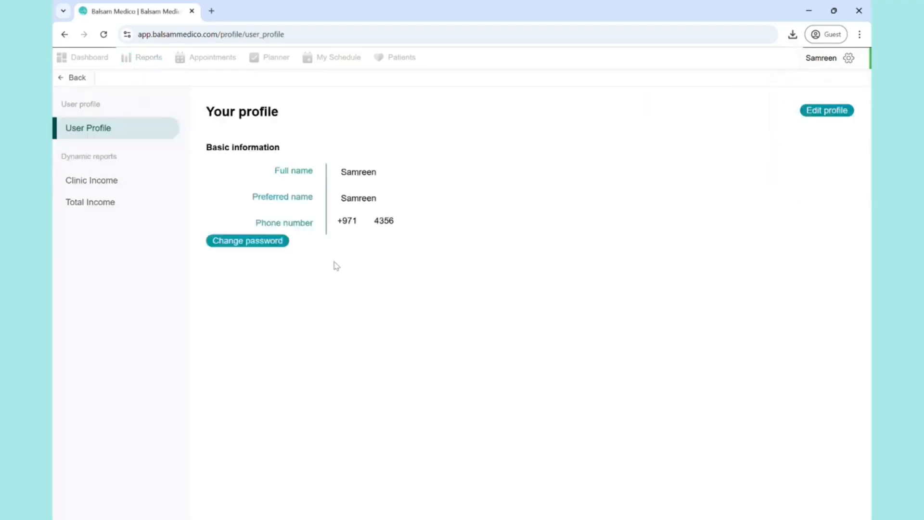
click(107, 184)
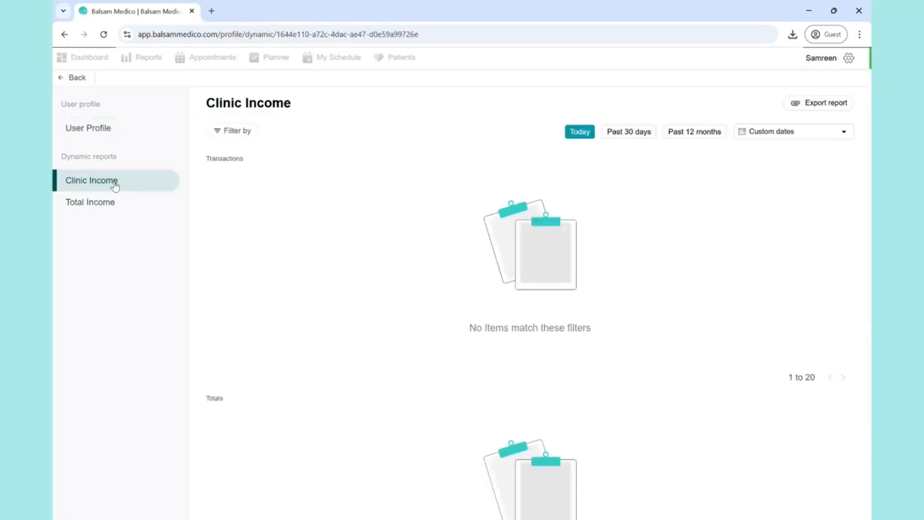
click(625, 134)
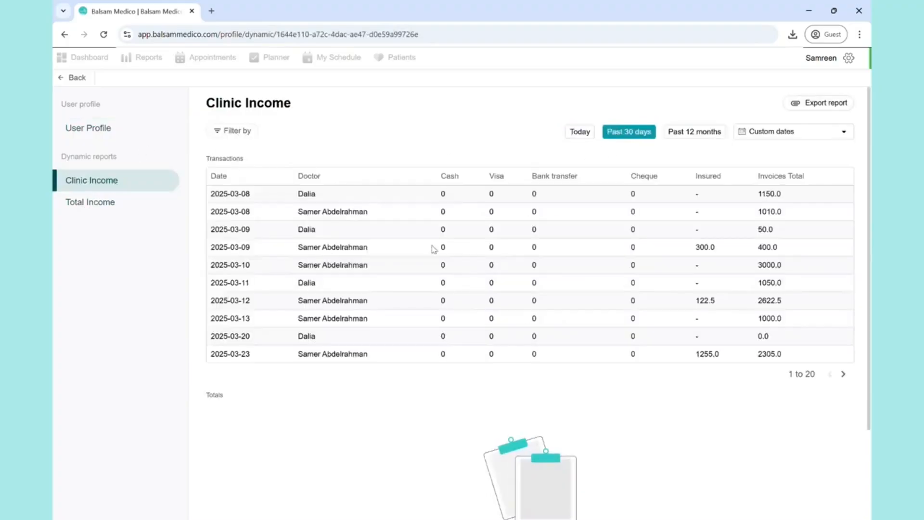
click(98, 201)
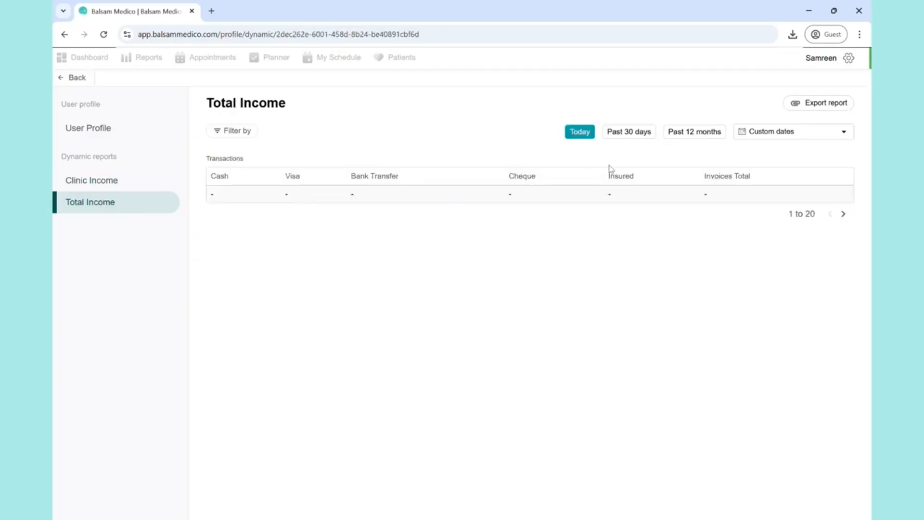
click(629, 136)
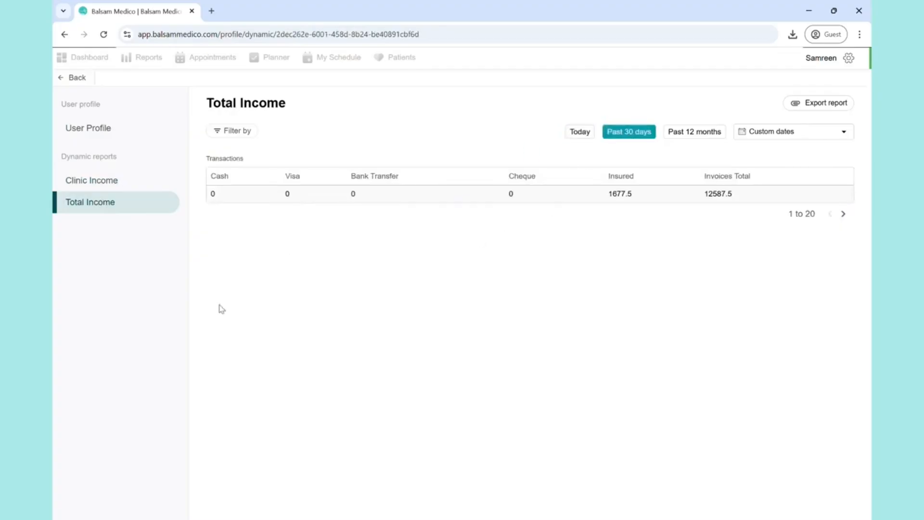